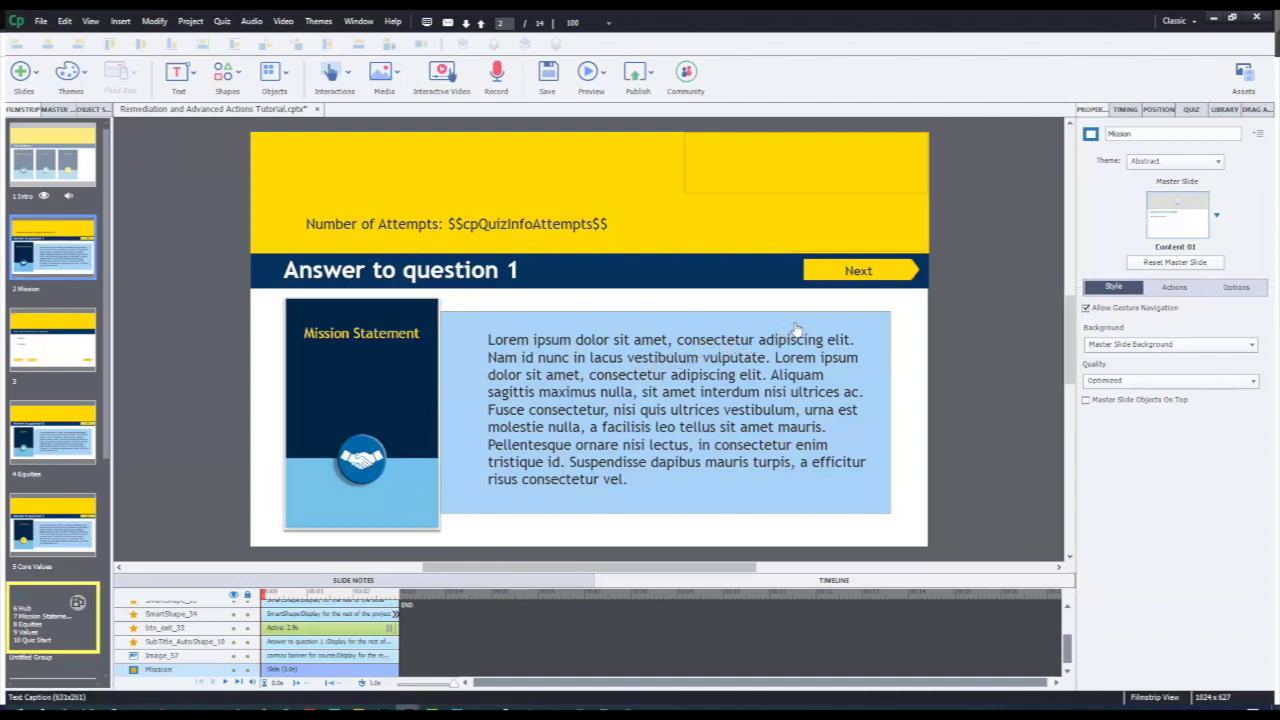
Lengthen the Mission slide to about 7.3 s, restore it to 3 s, and select its Next button.
left_click(848, 277)
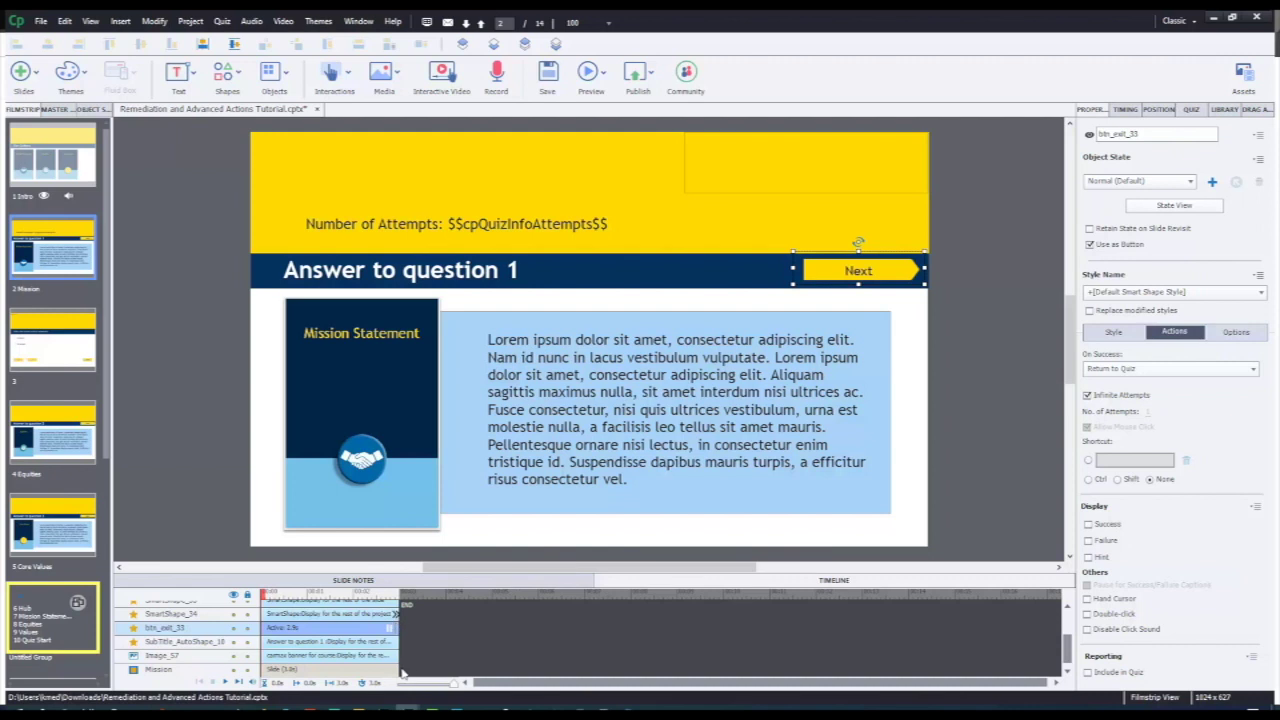
left_click_drag(398, 669, 597, 669)
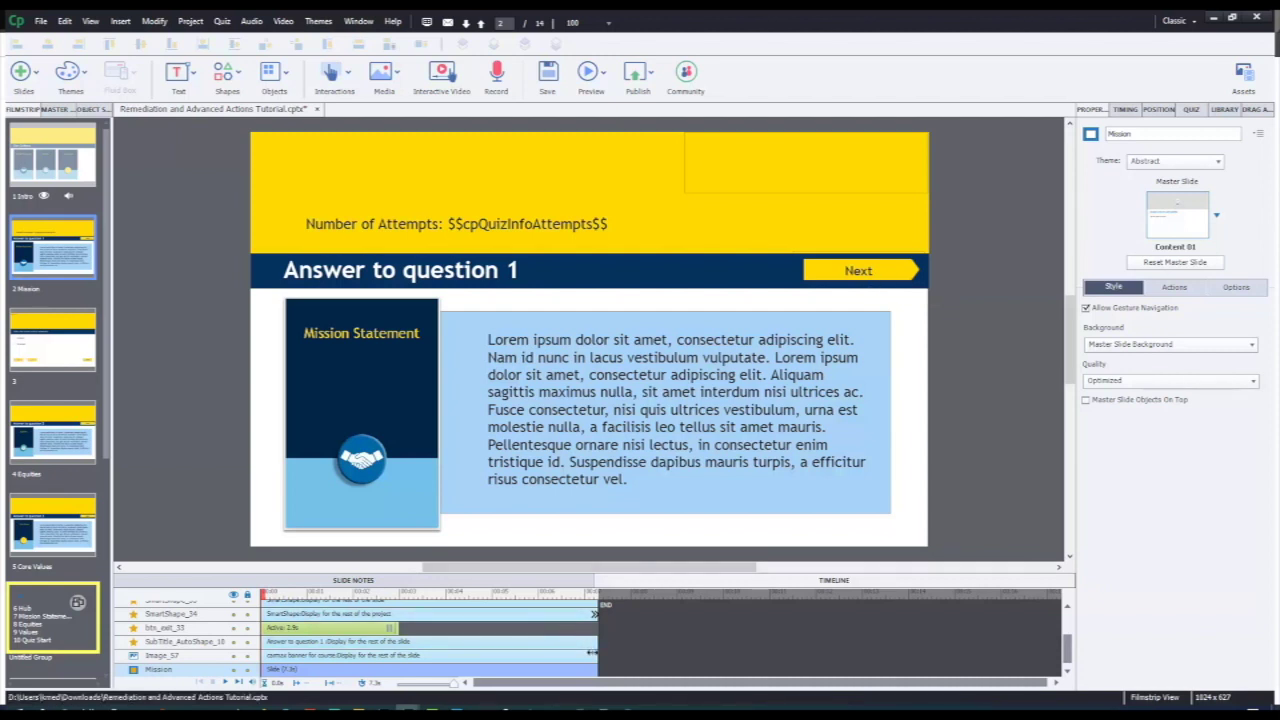
left_click_drag(594, 669, 398, 669)
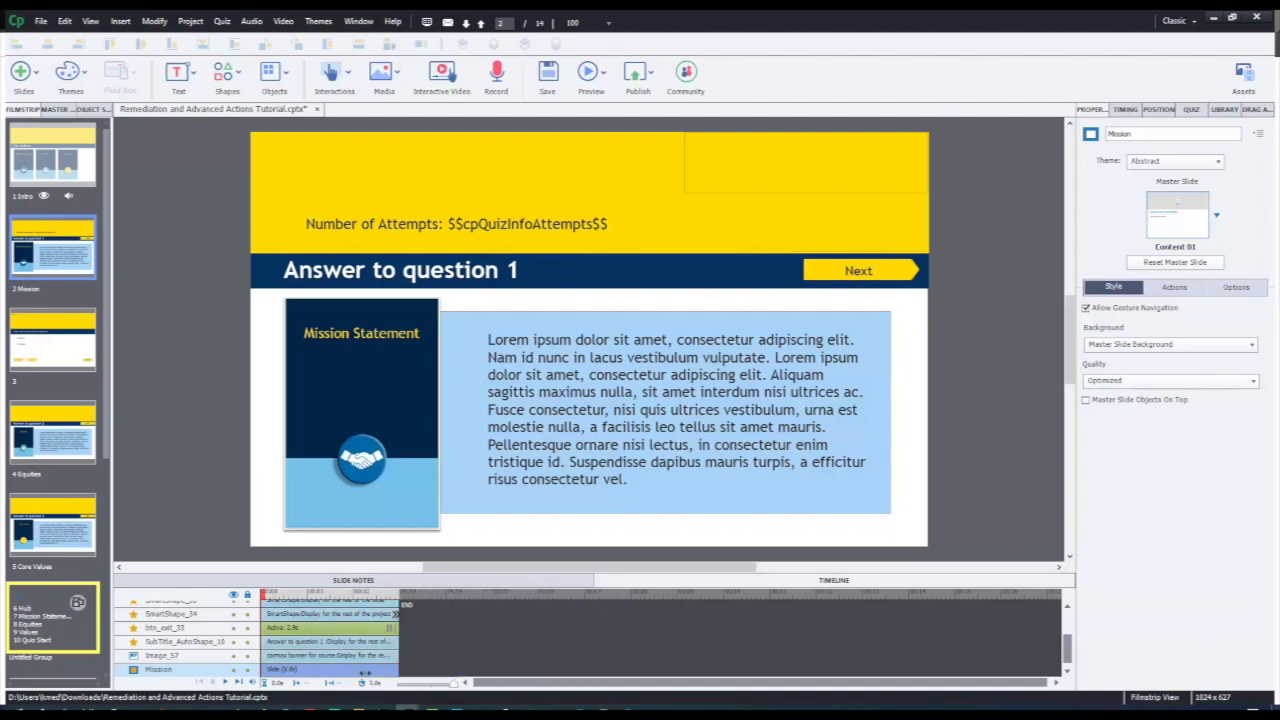
left_click(855, 277)
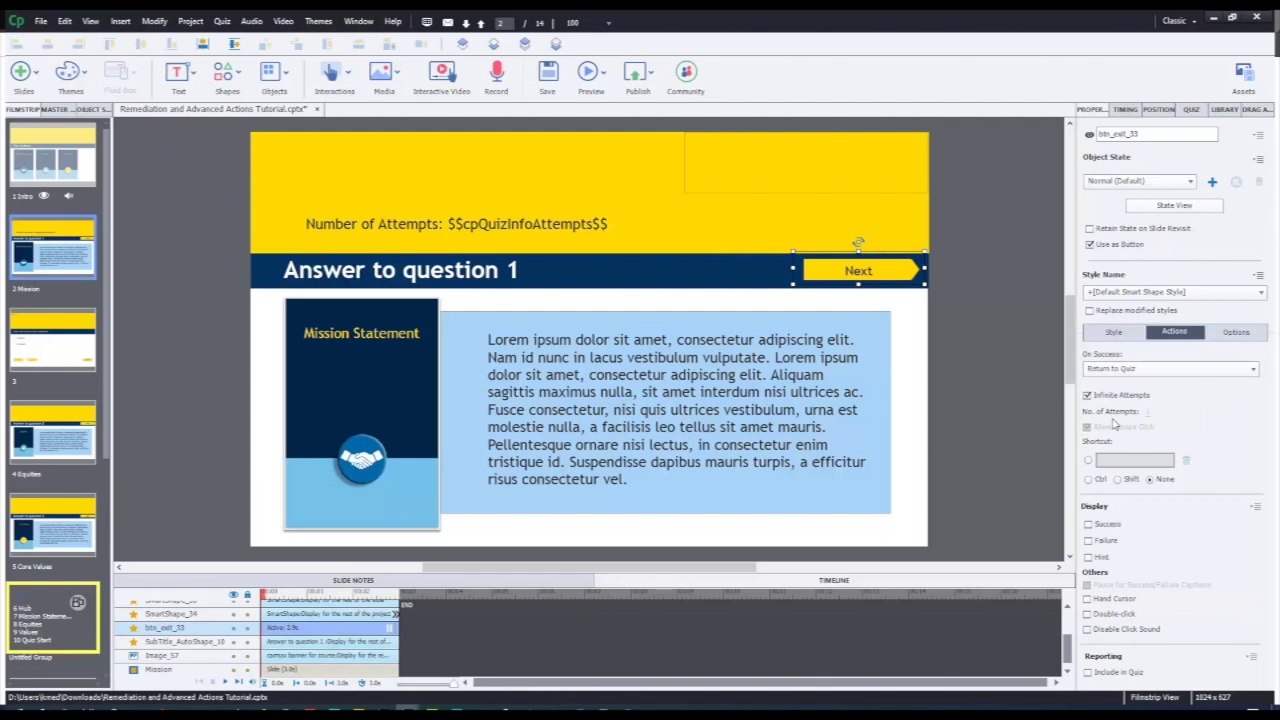
Show the quiz settings of the mission statement question slide and move that slide directly after the Untitled Group.
left_click(46, 343)
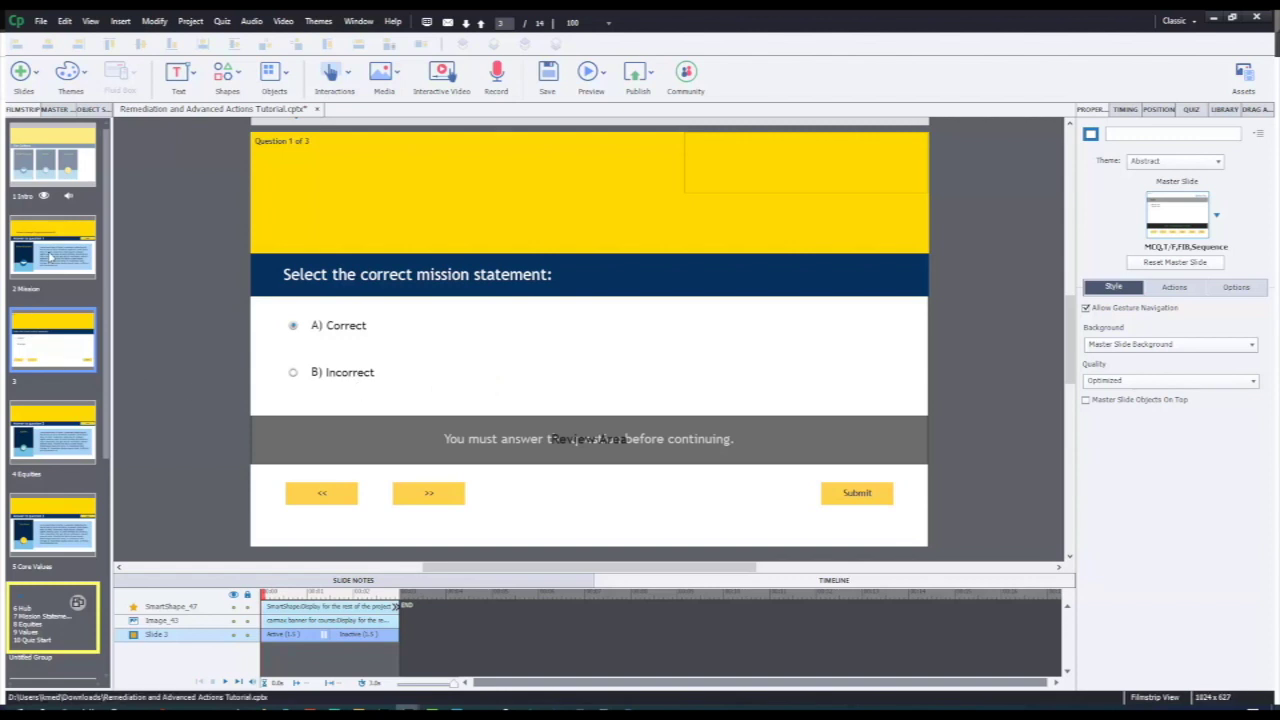
left_click(1191, 109)
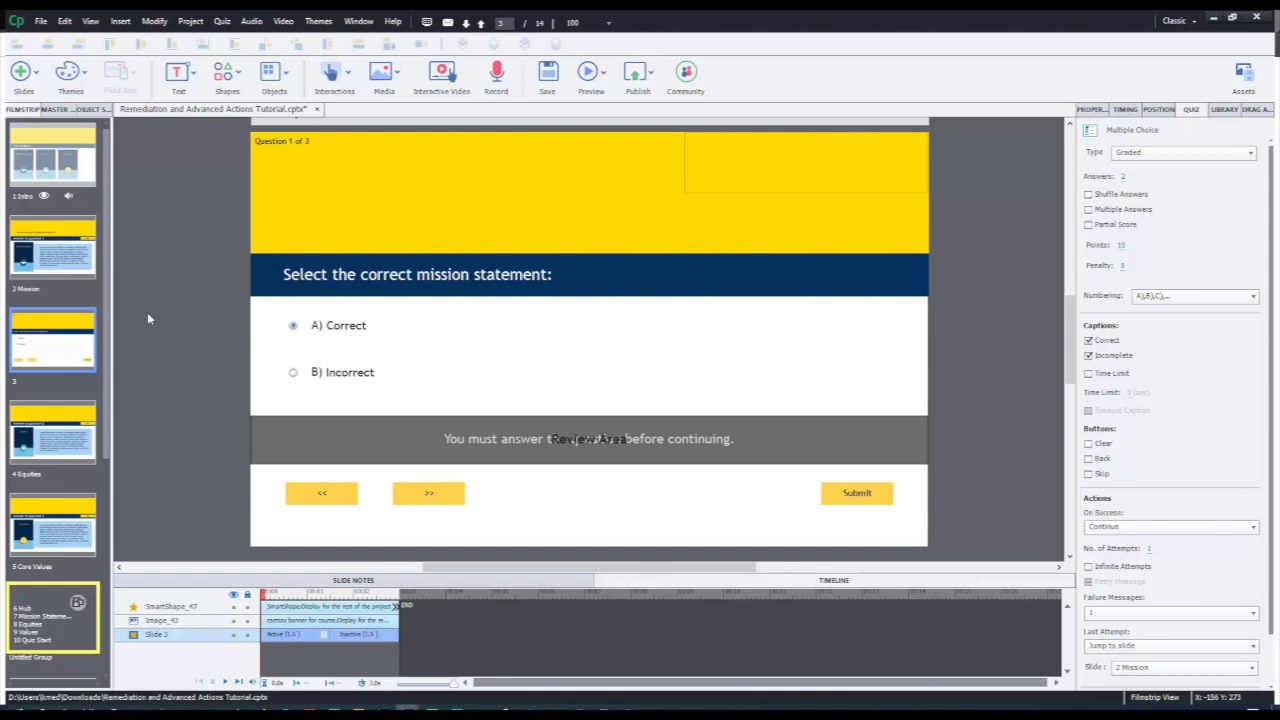
left_click(55, 256)
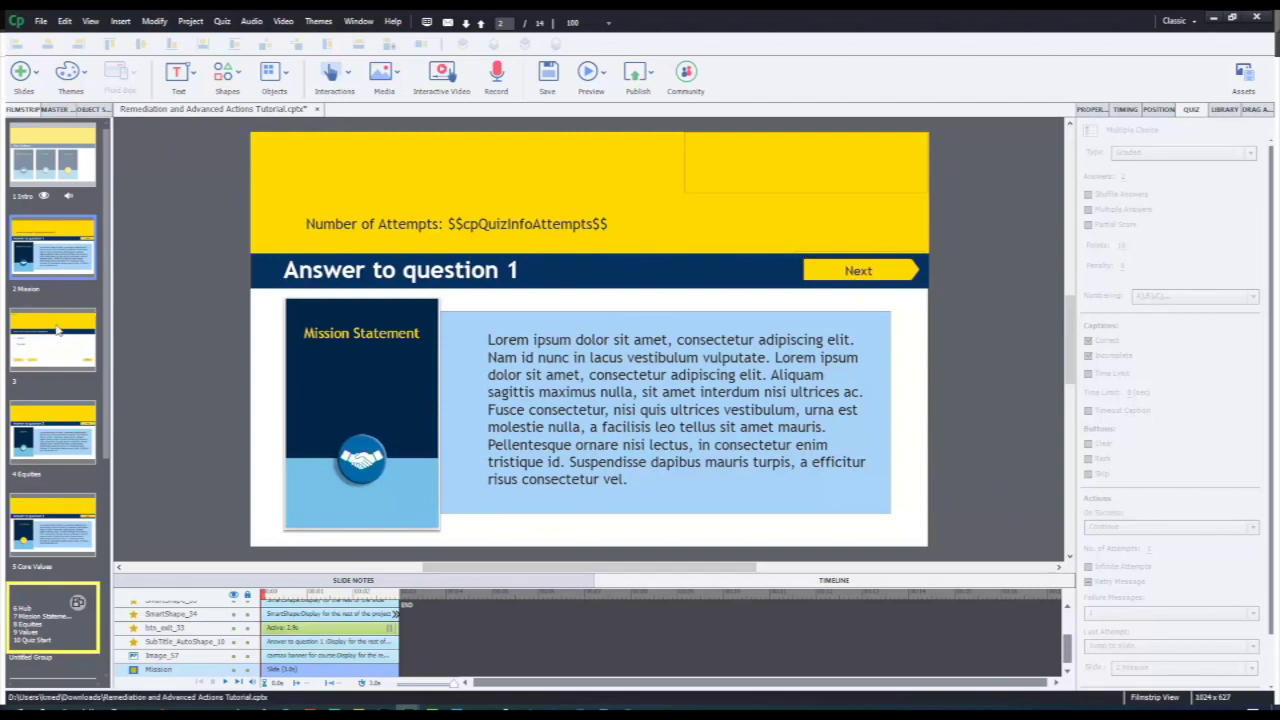
left_click(58, 331)
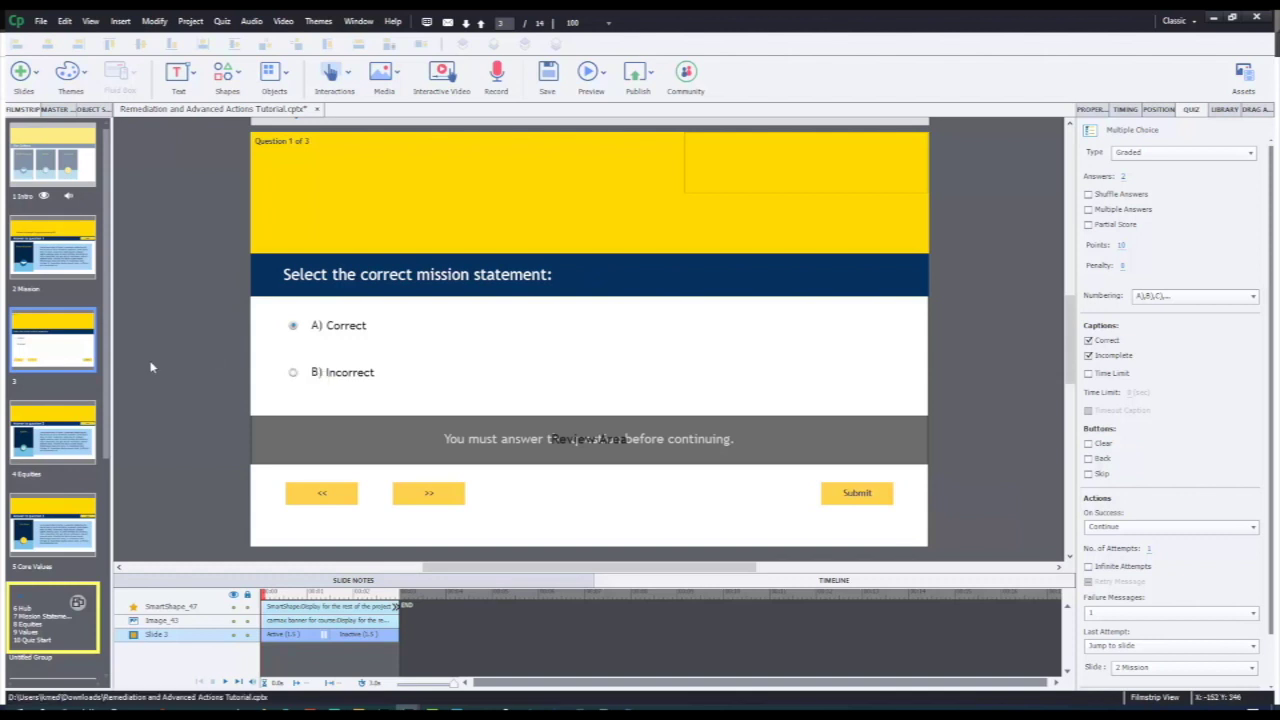
left_click_drag(70, 347, 57, 613)
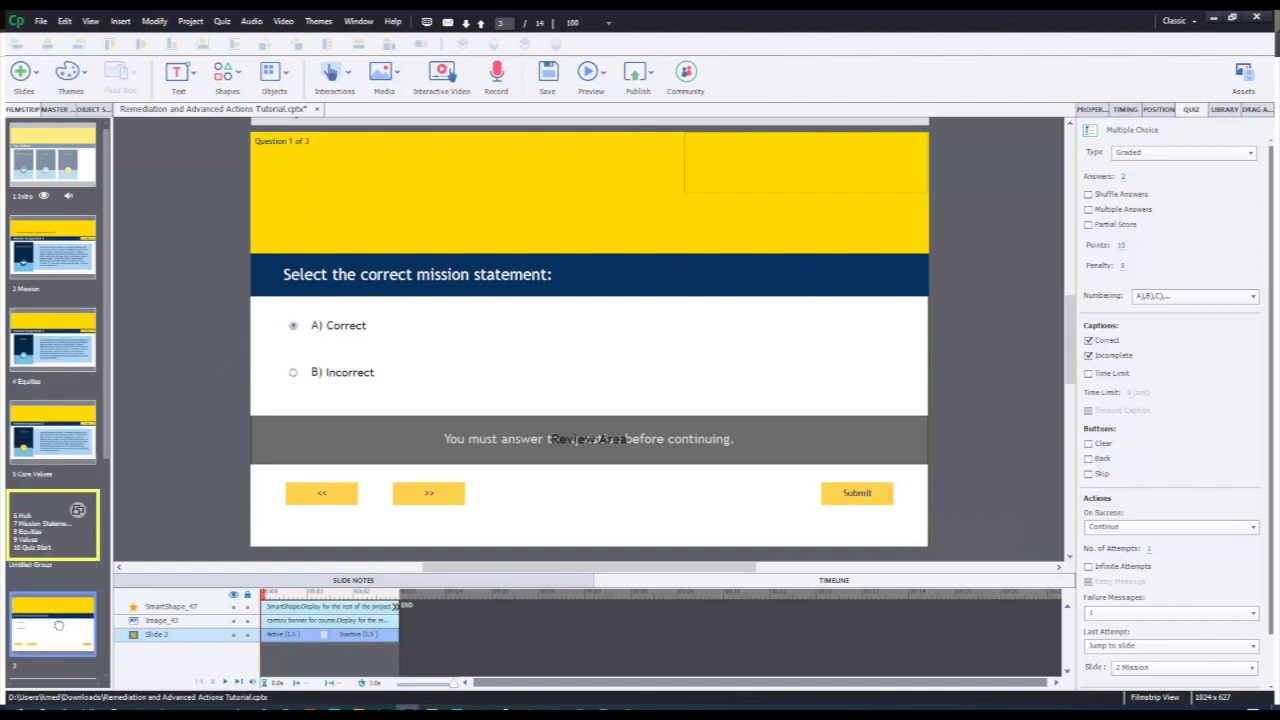
mouse_move(108, 436)
left_mouse_down()
mouse_move(104, 518)
mouse_move(104, 432)
left_mouse_up()
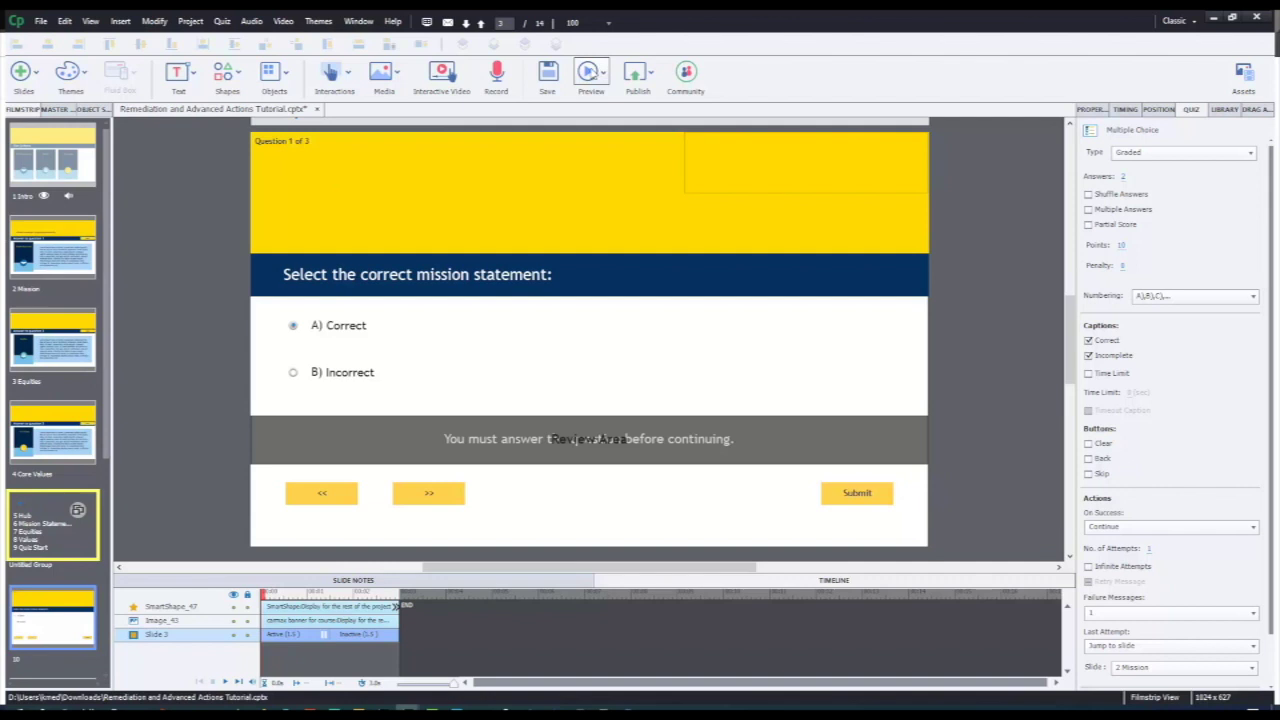
Preview the project in the browser and advance through the Mission Statement and Equities answer slides.
left_click(595, 72)
left_click(600, 111)
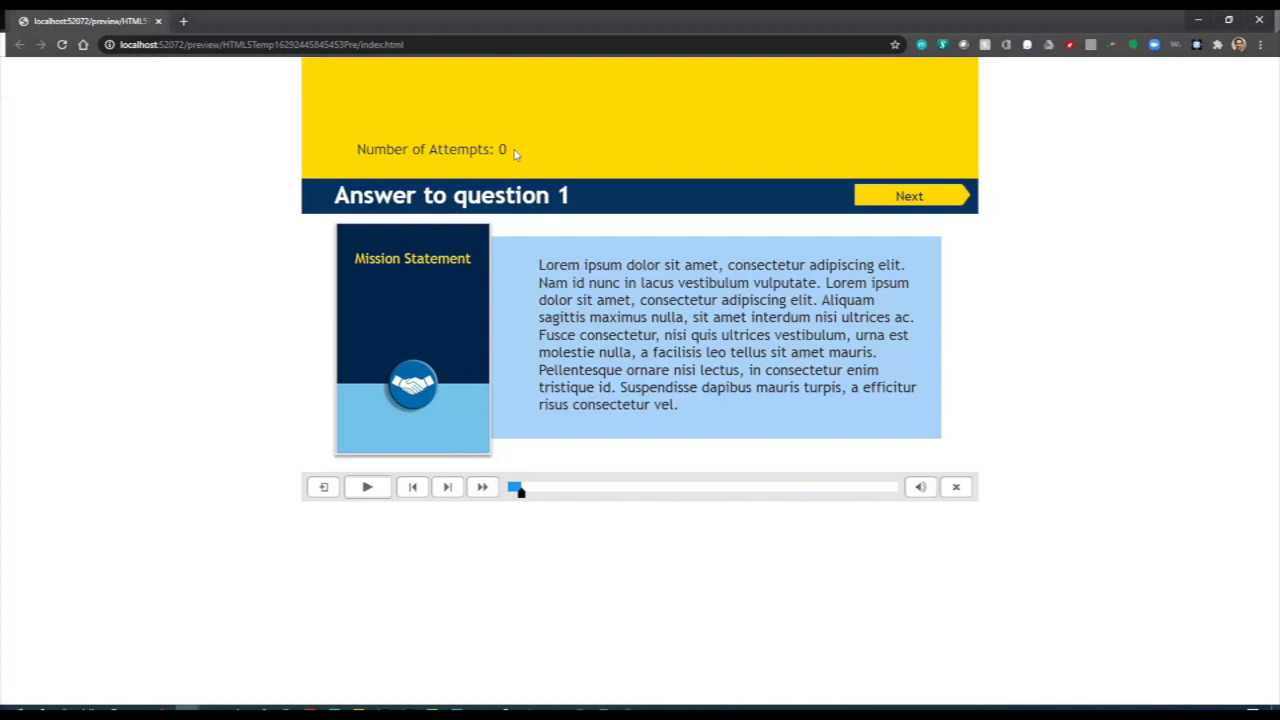
left_click(897, 198)
left_click(899, 199)
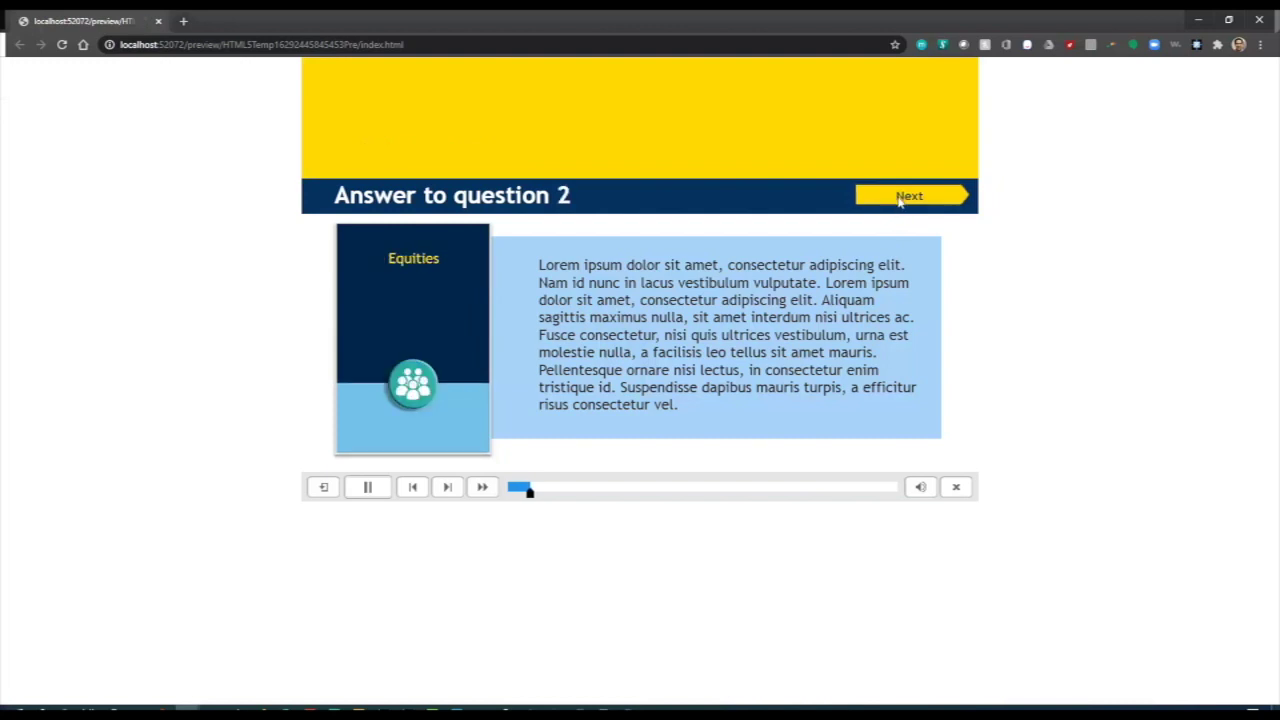
left_click(911, 203)
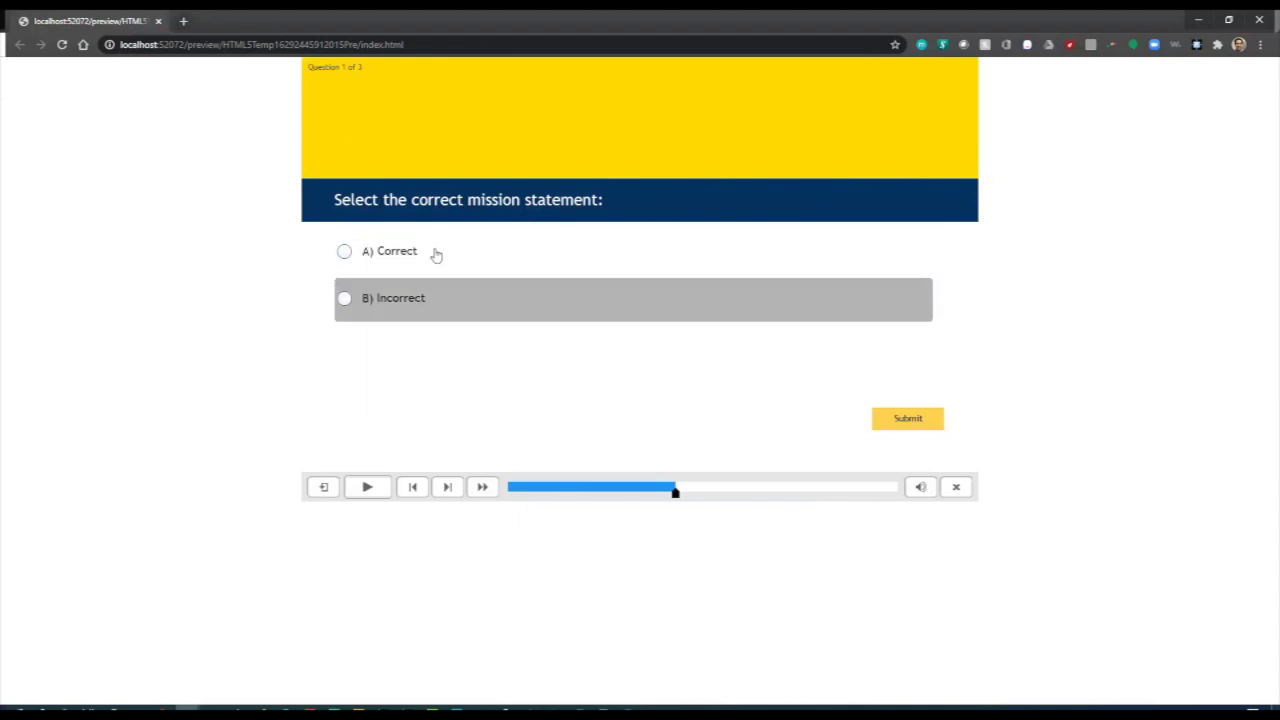
Submit B) Incorrect for the mission statement question, continue to its remediation slide, and return to the quiz.
left_click(385, 304)
left_click(917, 432)
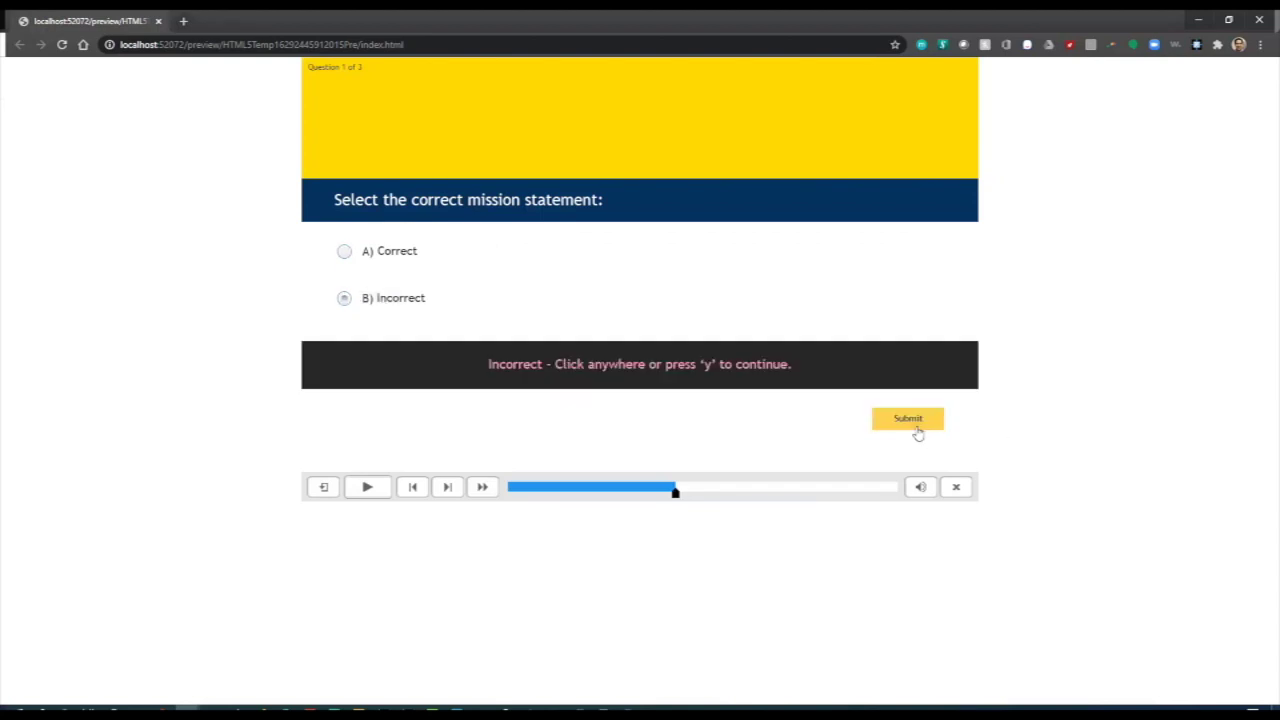
left_click(693, 427)
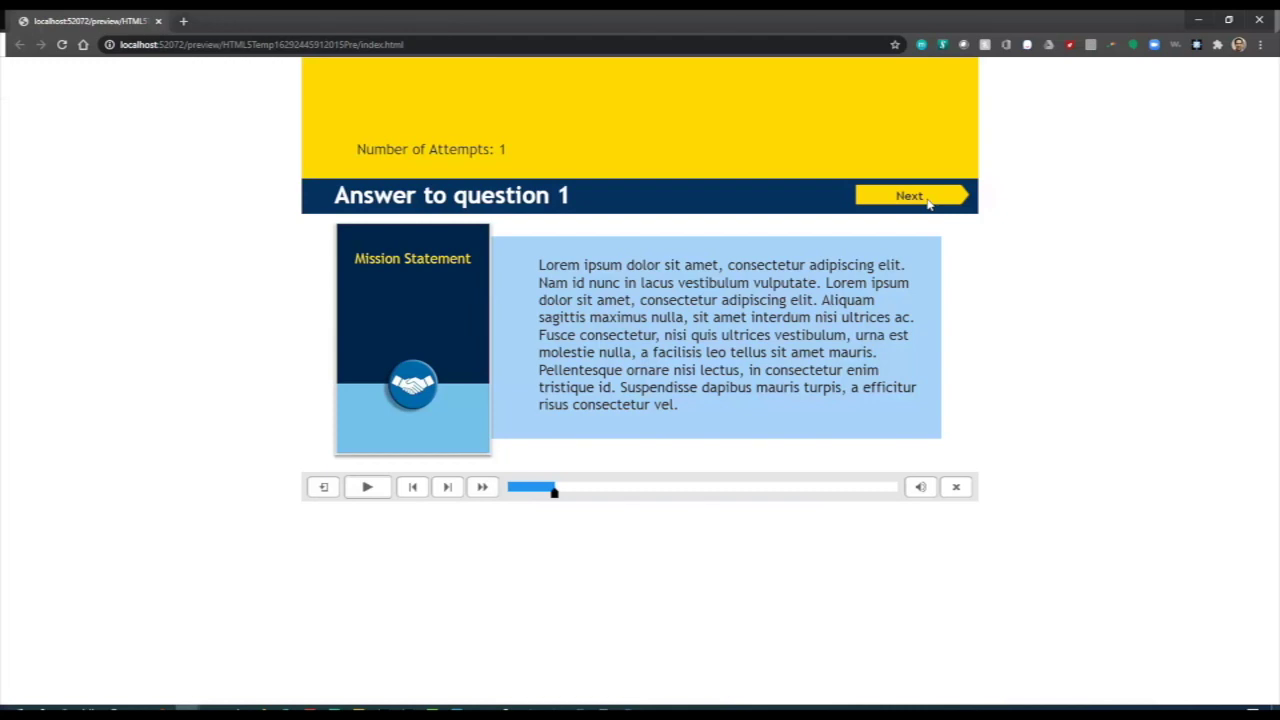
left_click(926, 199)
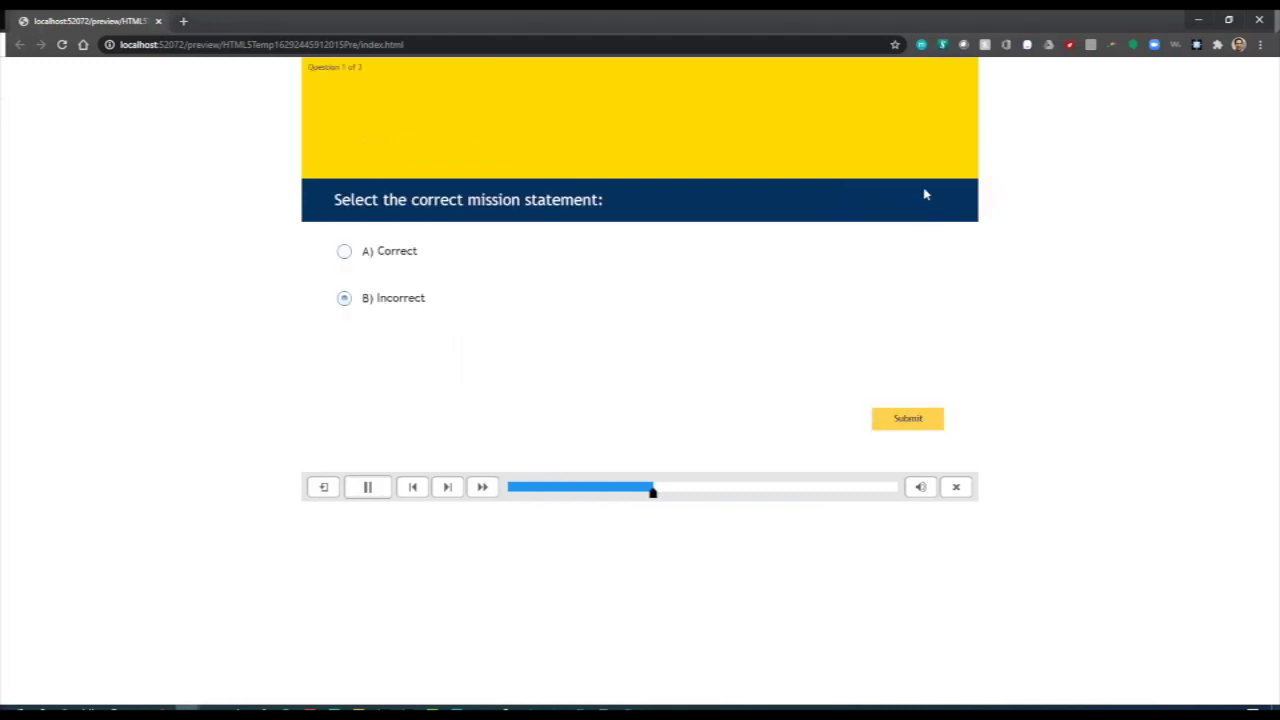
Answer the mission statement question with A) Correct, continue to the next question, and switch back to Adobe Captivate.
left_click(462, 298)
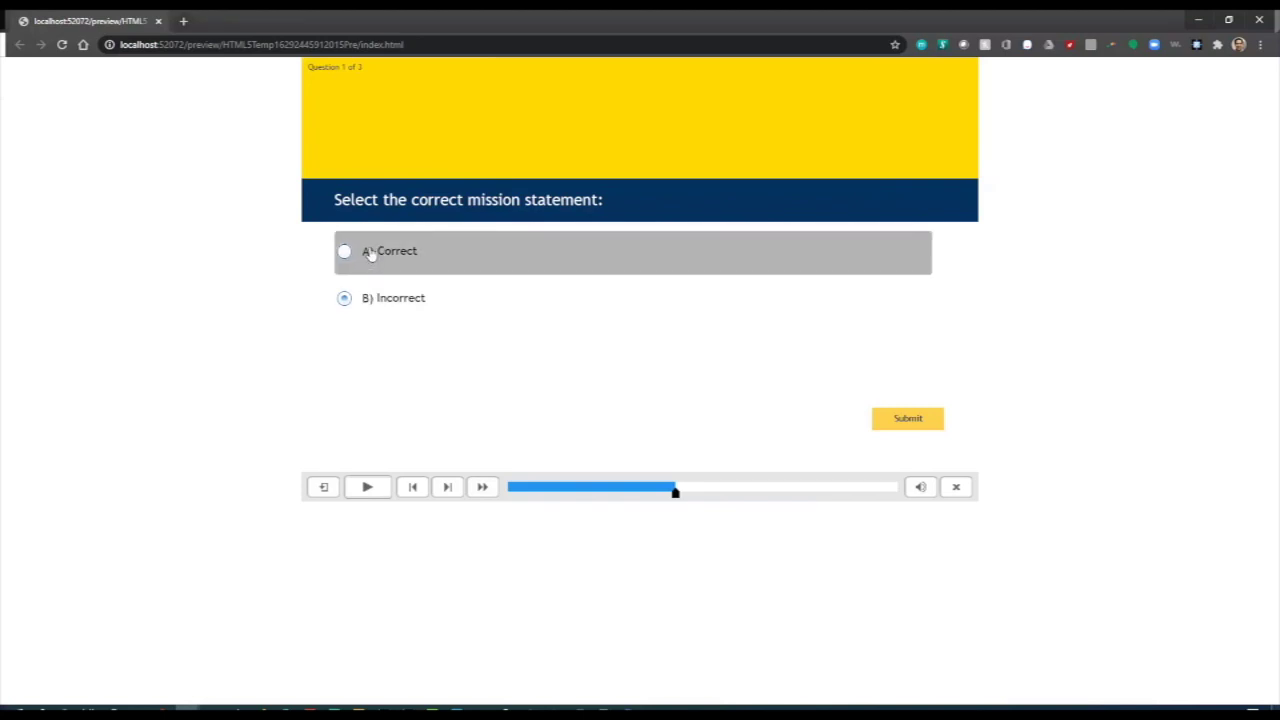
left_click(895, 428)
left_click(671, 393)
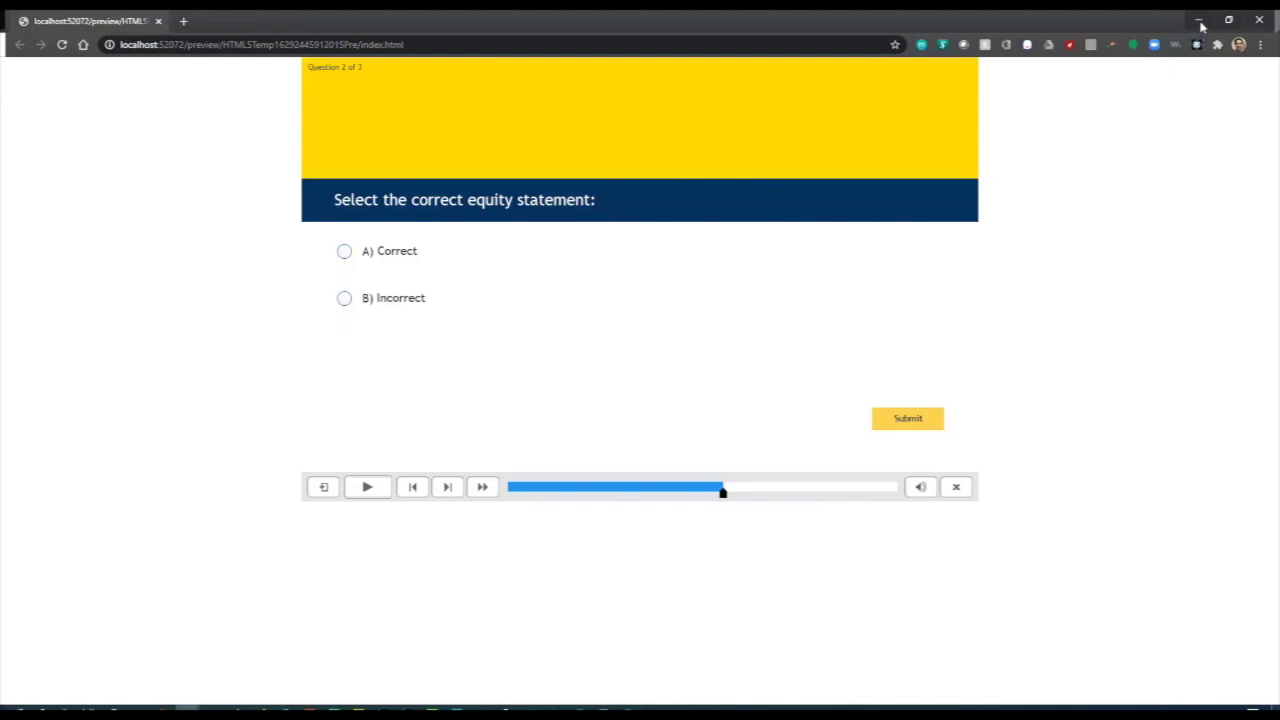
left_click(1200, 21)
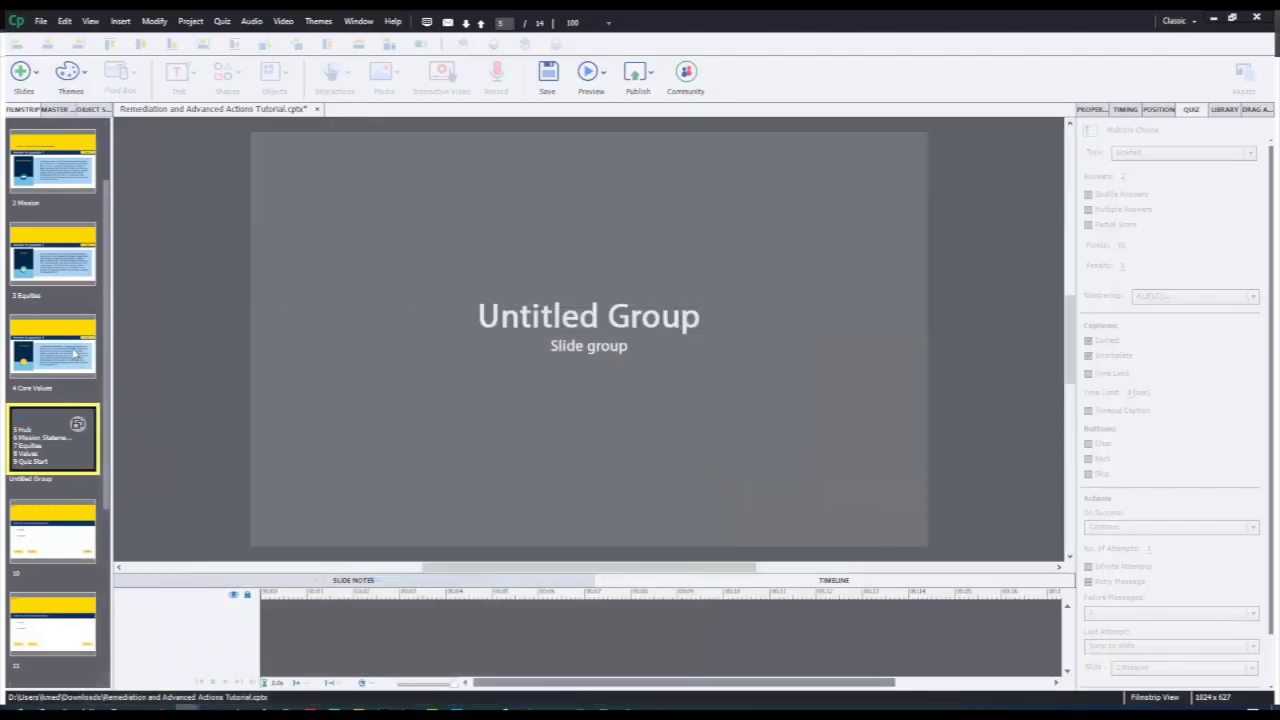
Hide the Mission, Equities and Core Values answer slides, slides 2 to 4.
left_click(51, 213)
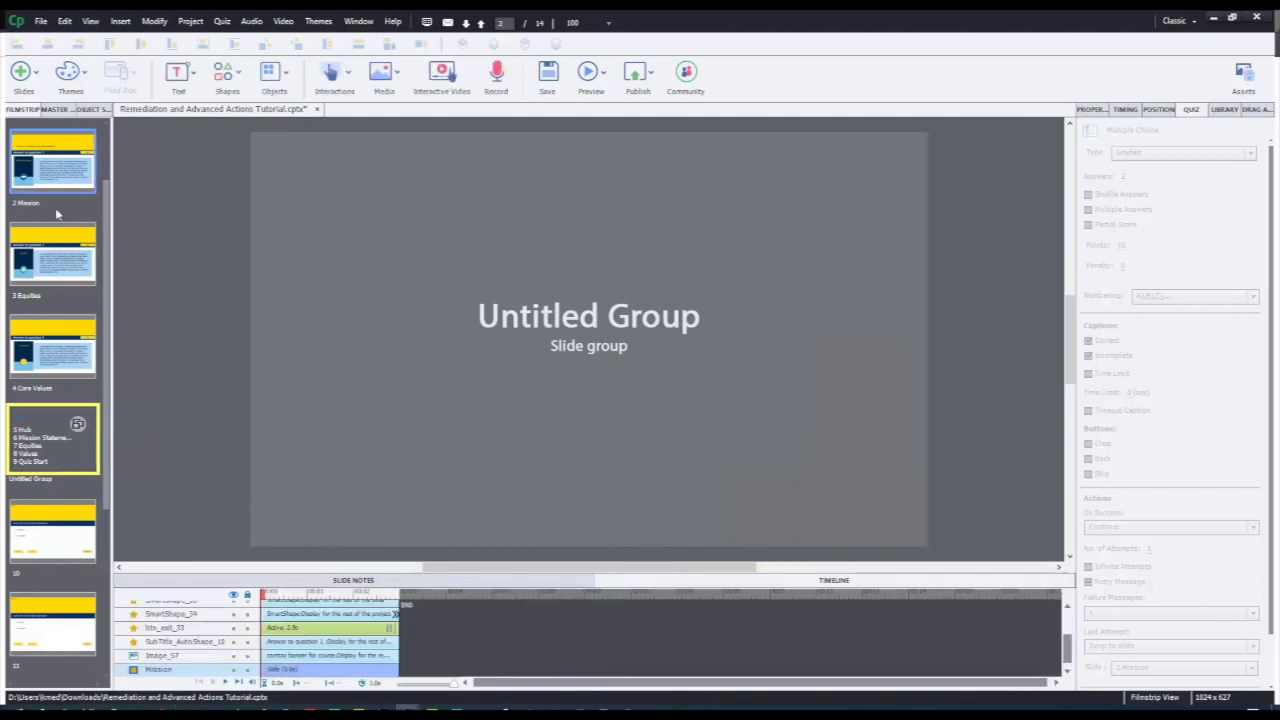
left_click(33, 354, "shift")
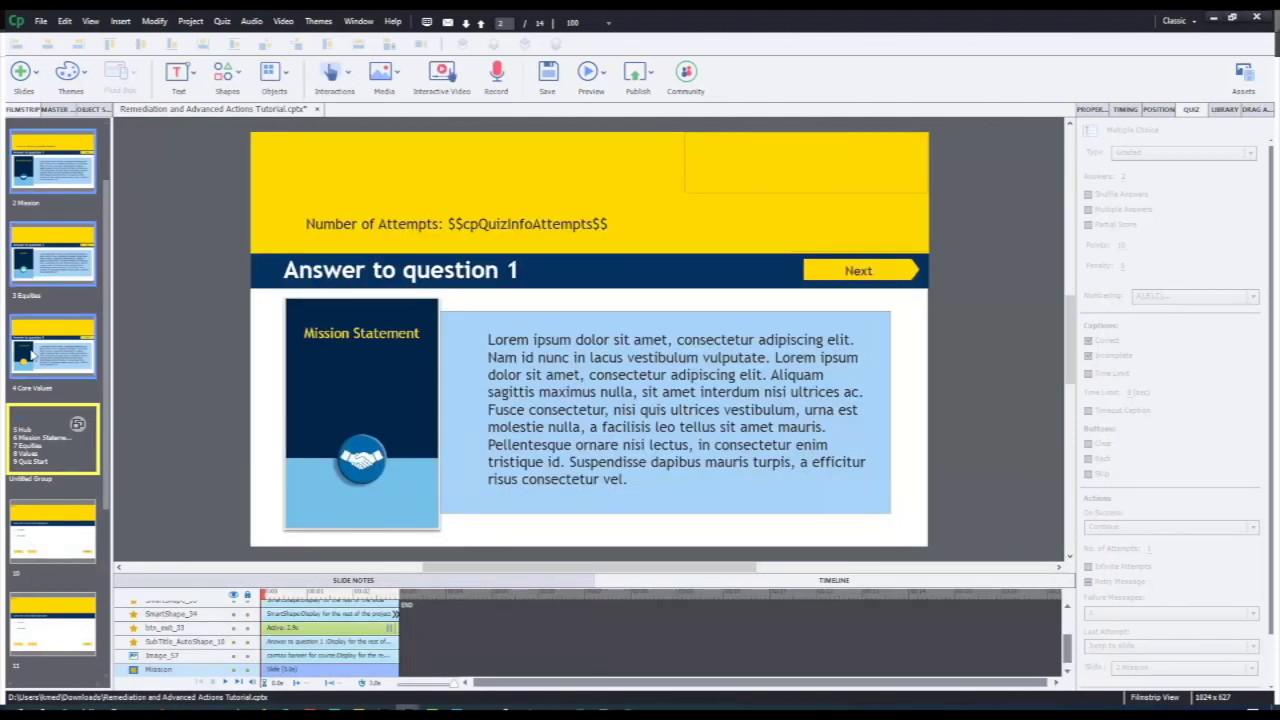
key("ctrl+shift+h")
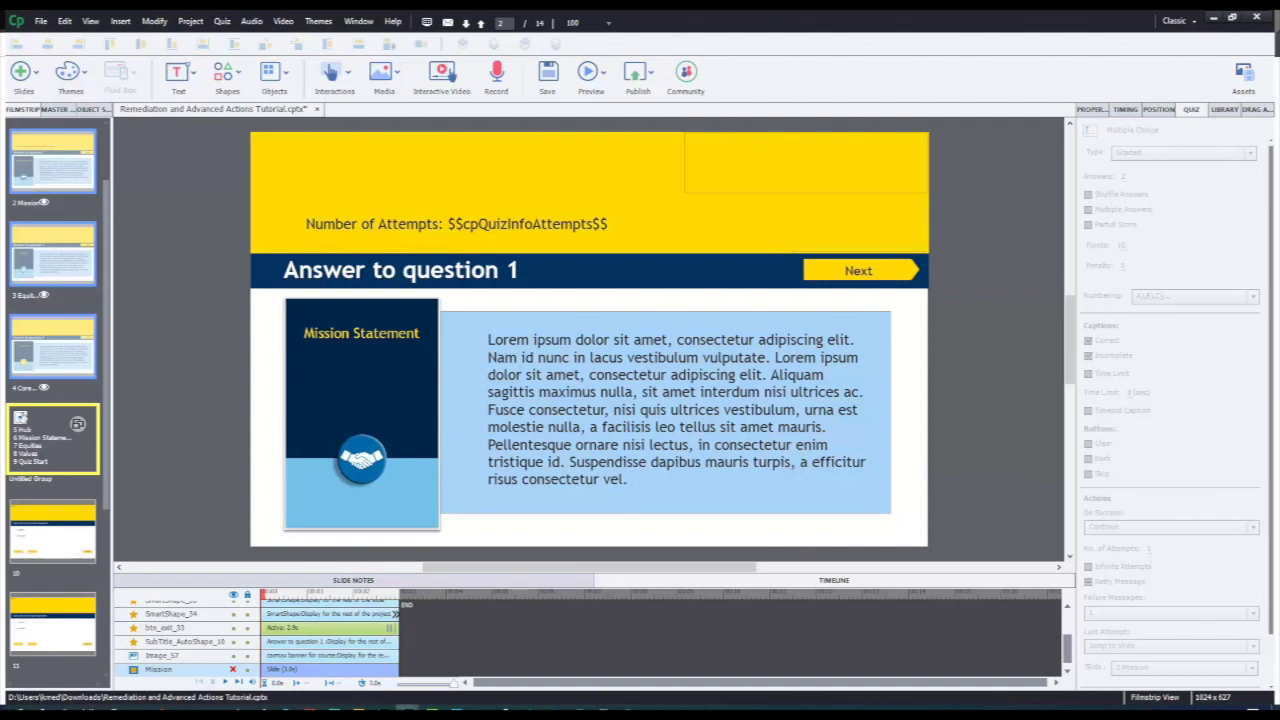
Expand the Untitled Group of slides and show its slides from Hub through Quiz Start.
left_click_drag(110, 317, 113, 297)
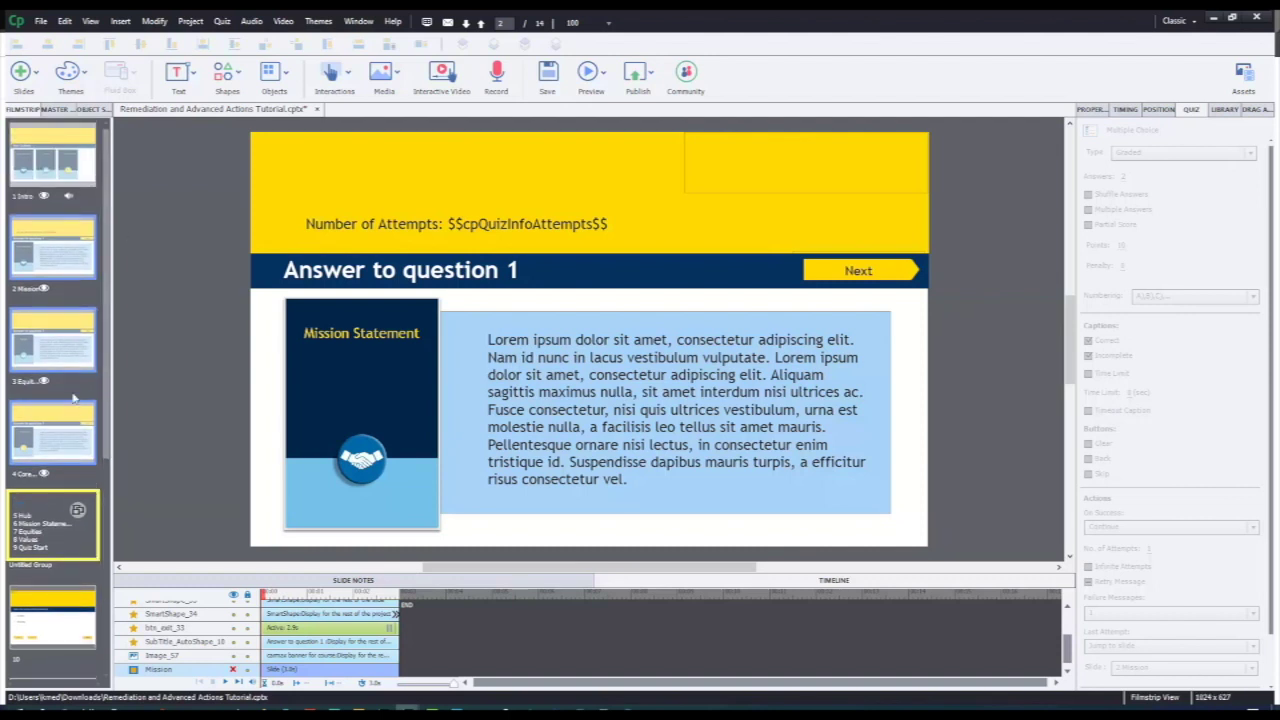
left_click(24, 506)
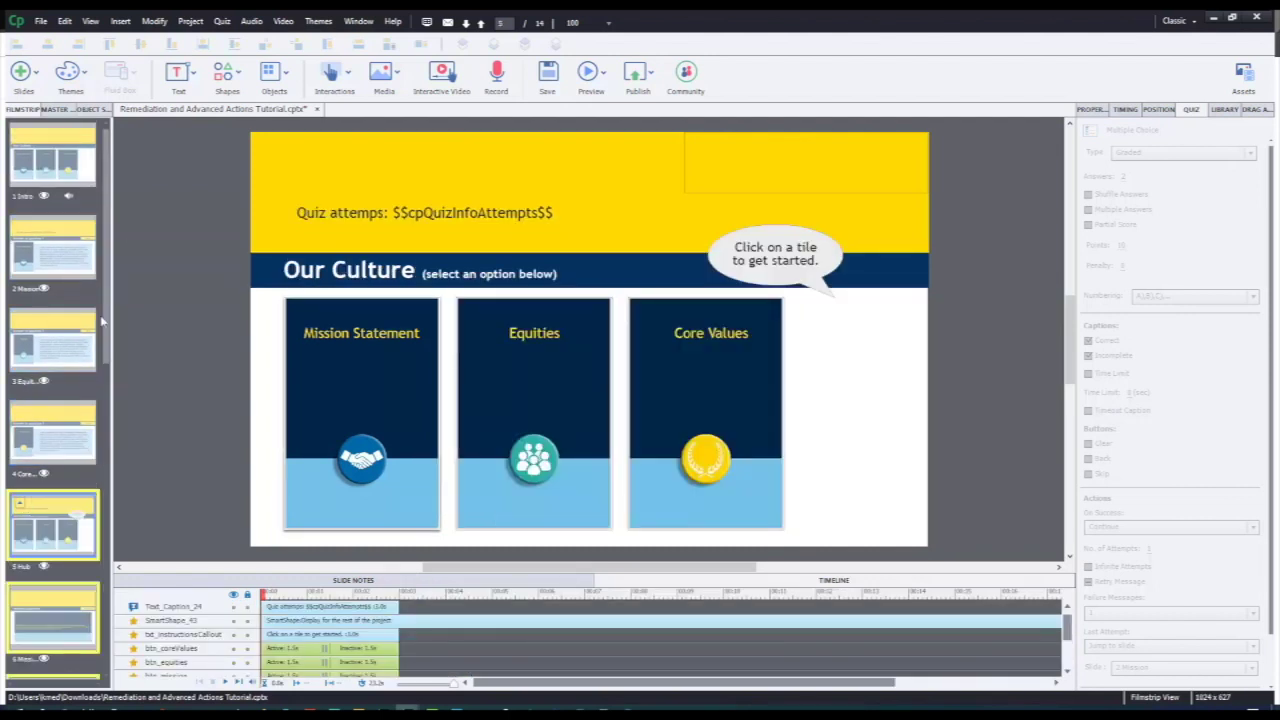
left_click_drag(111, 295, 110, 440)
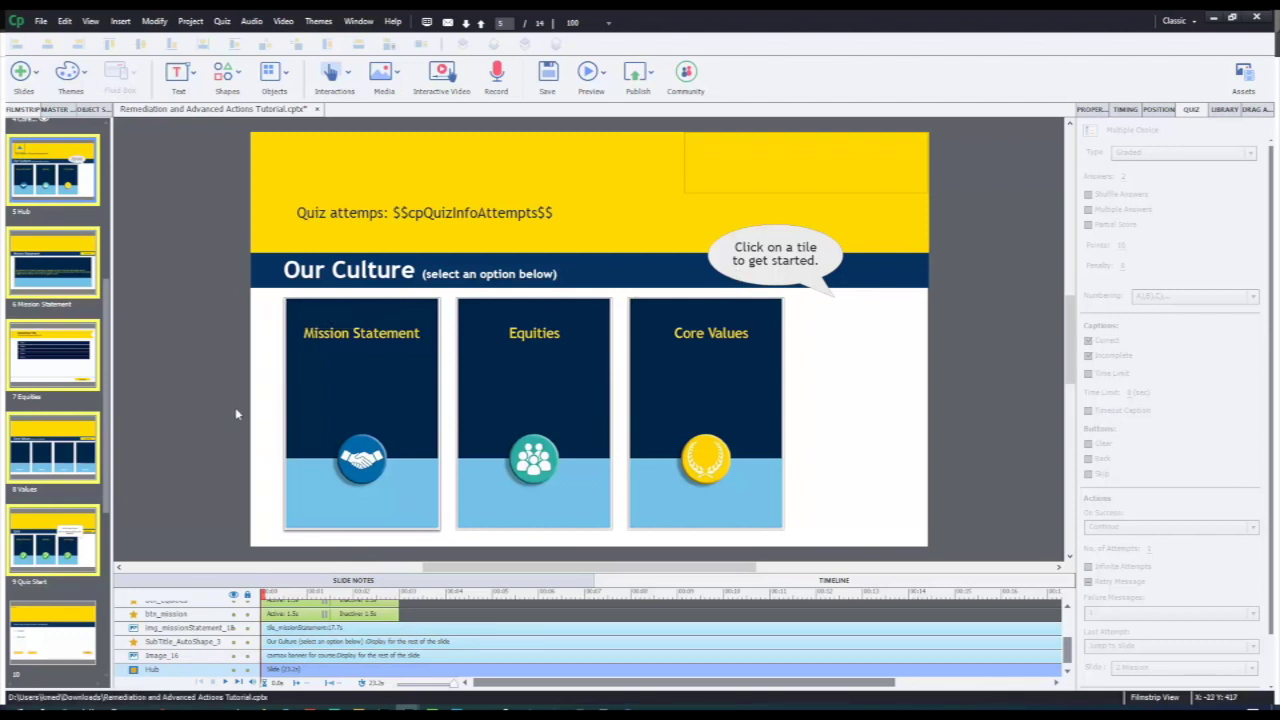
Move the "Click on a tile to get started." callout on the Hub slide just beyond the slide's right edge.
left_click(765, 279)
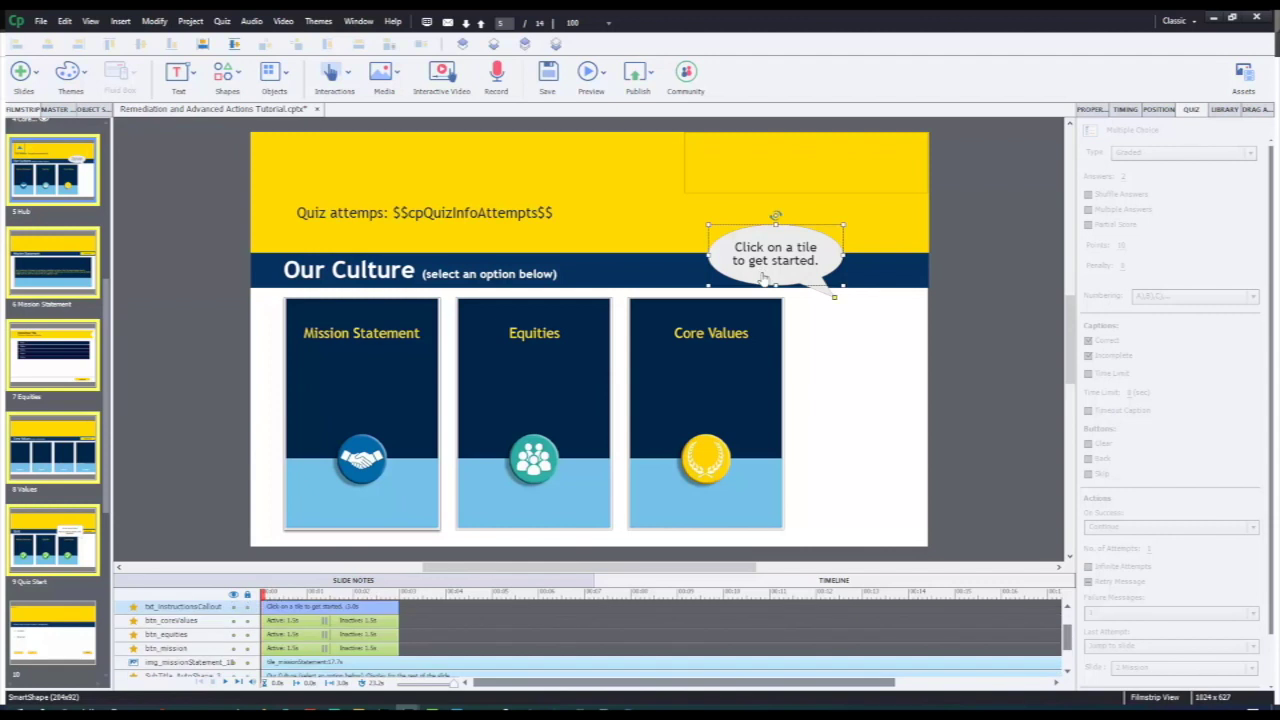
left_click_drag(766, 277, 981, 252)
scroll(480, 624, "down", 1)
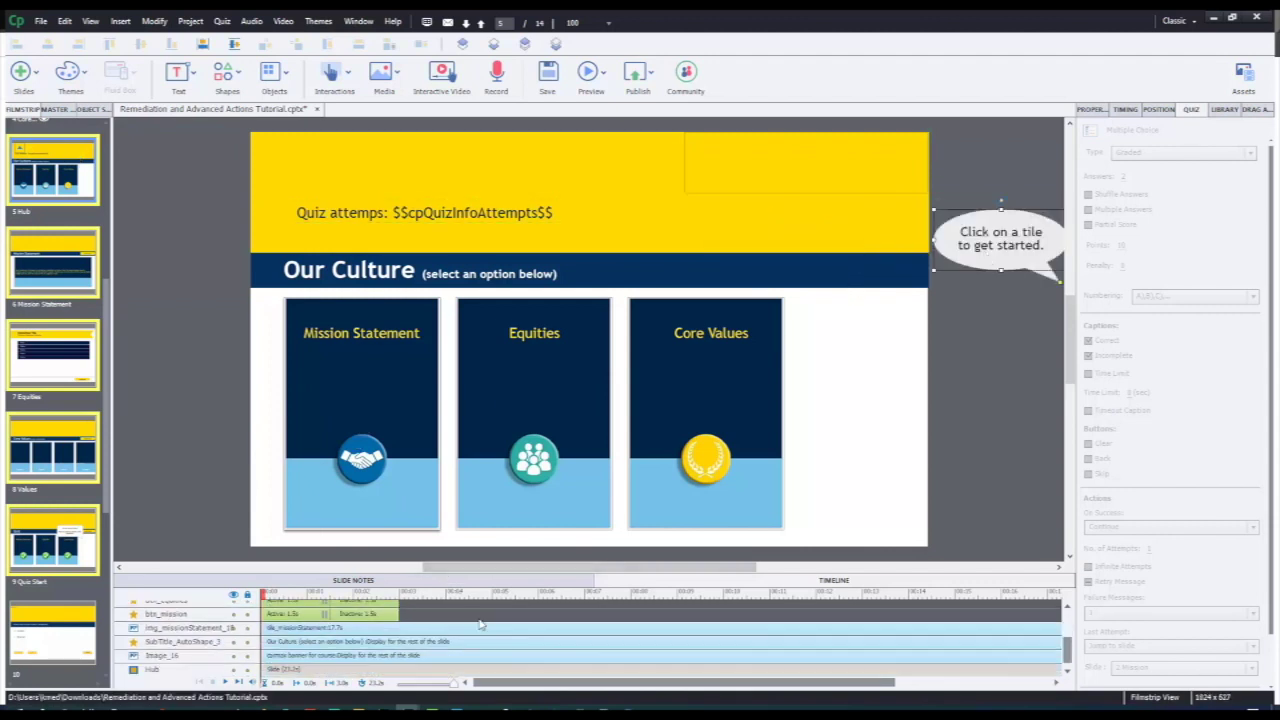
scroll(460, 622, "up", 2)
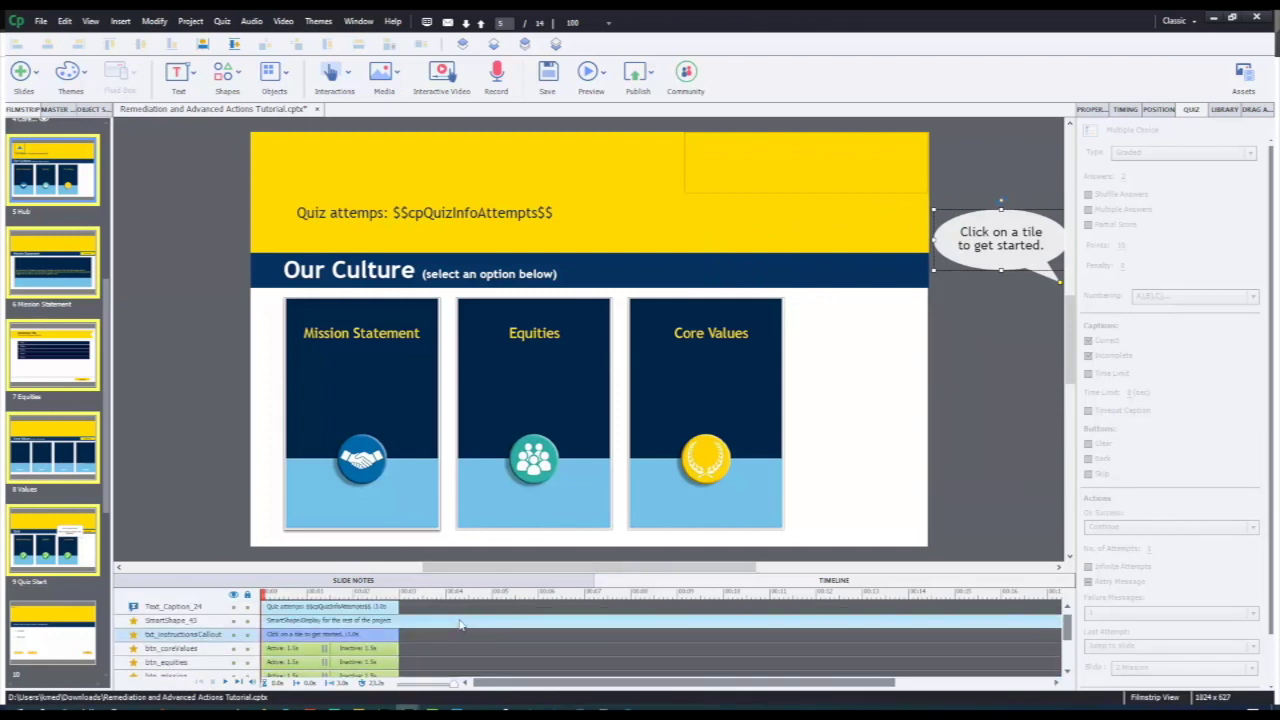
left_click(213, 369)
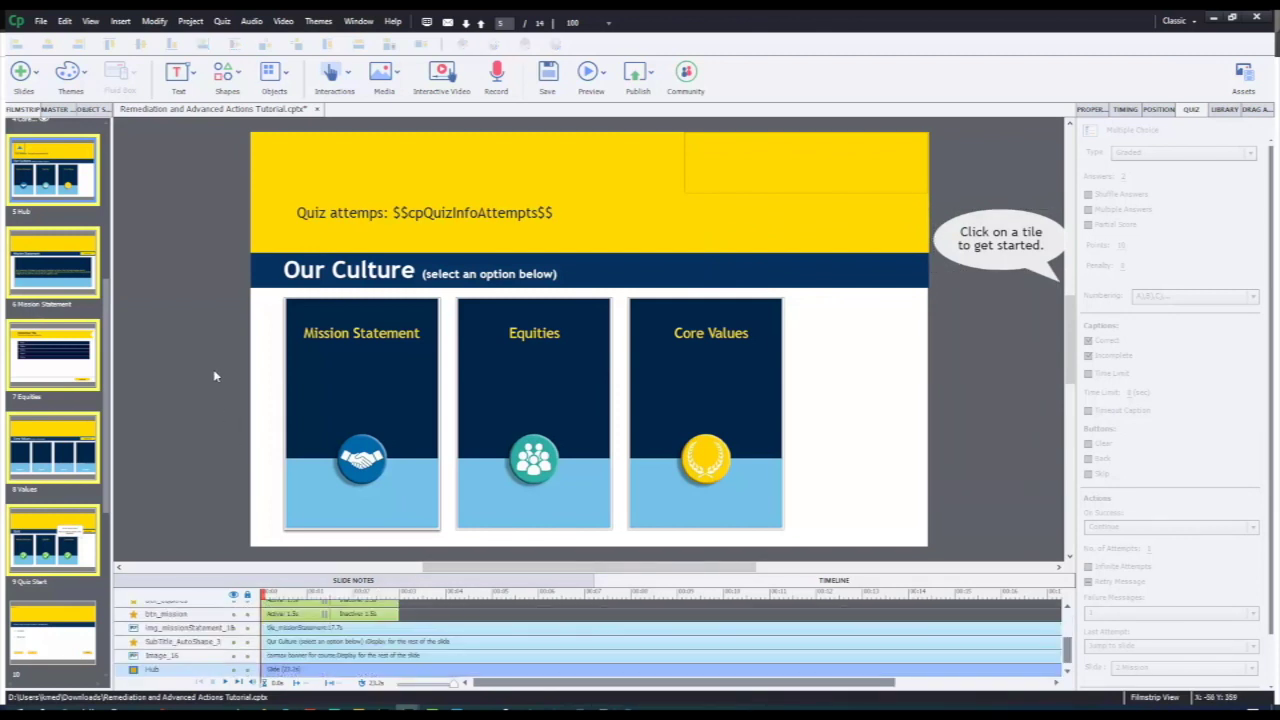
Inspect the Normal, RollOver and Completed states of the Mission Statement tile button.
left_click(366, 390)
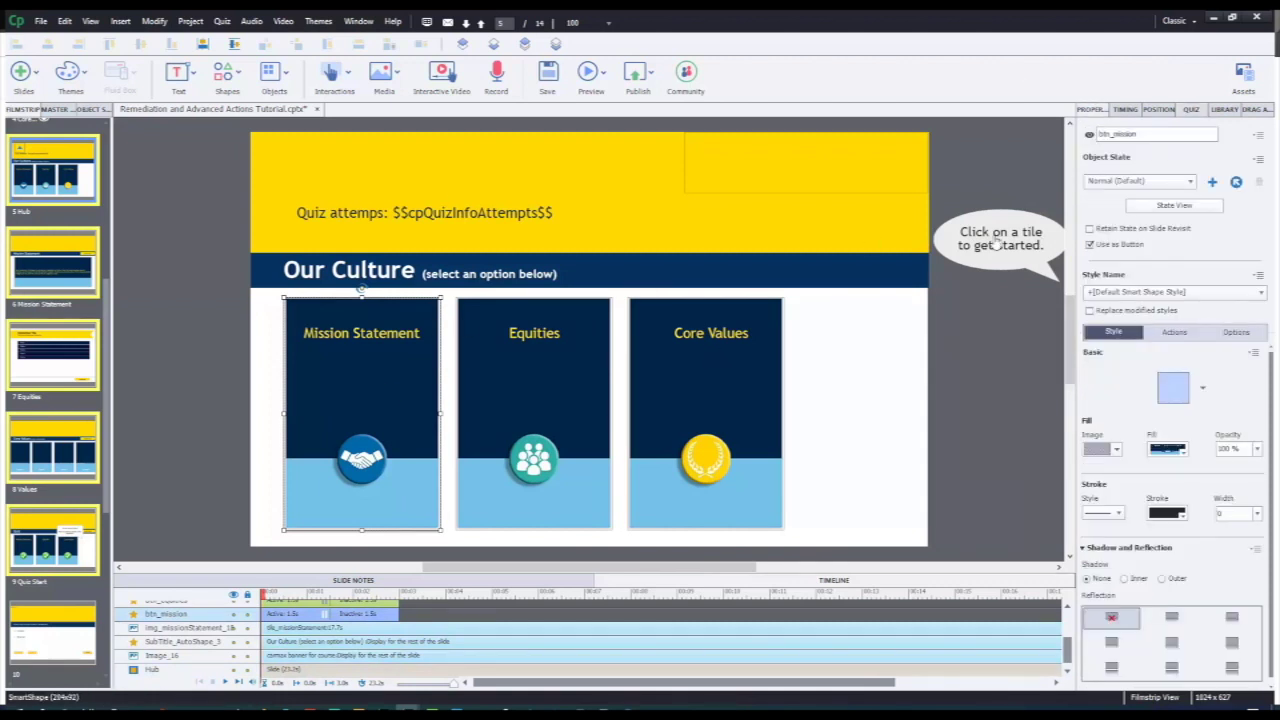
left_click(1218, 205)
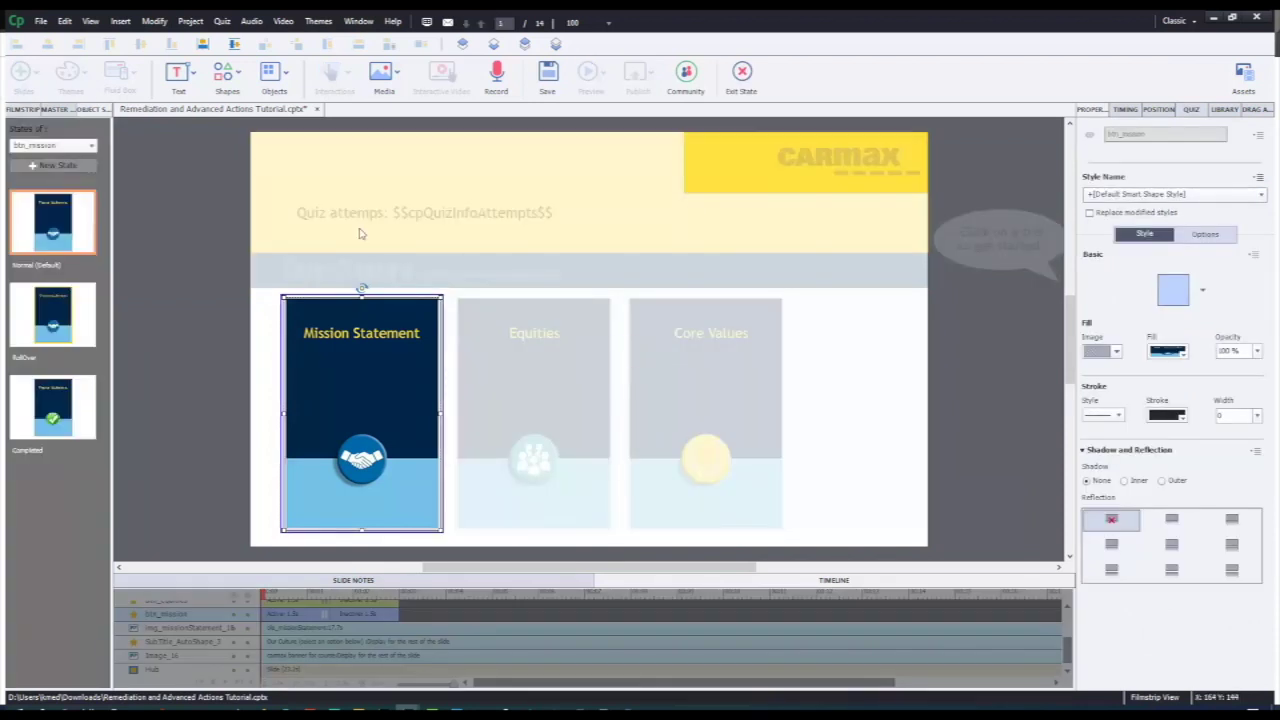
left_click(30, 310)
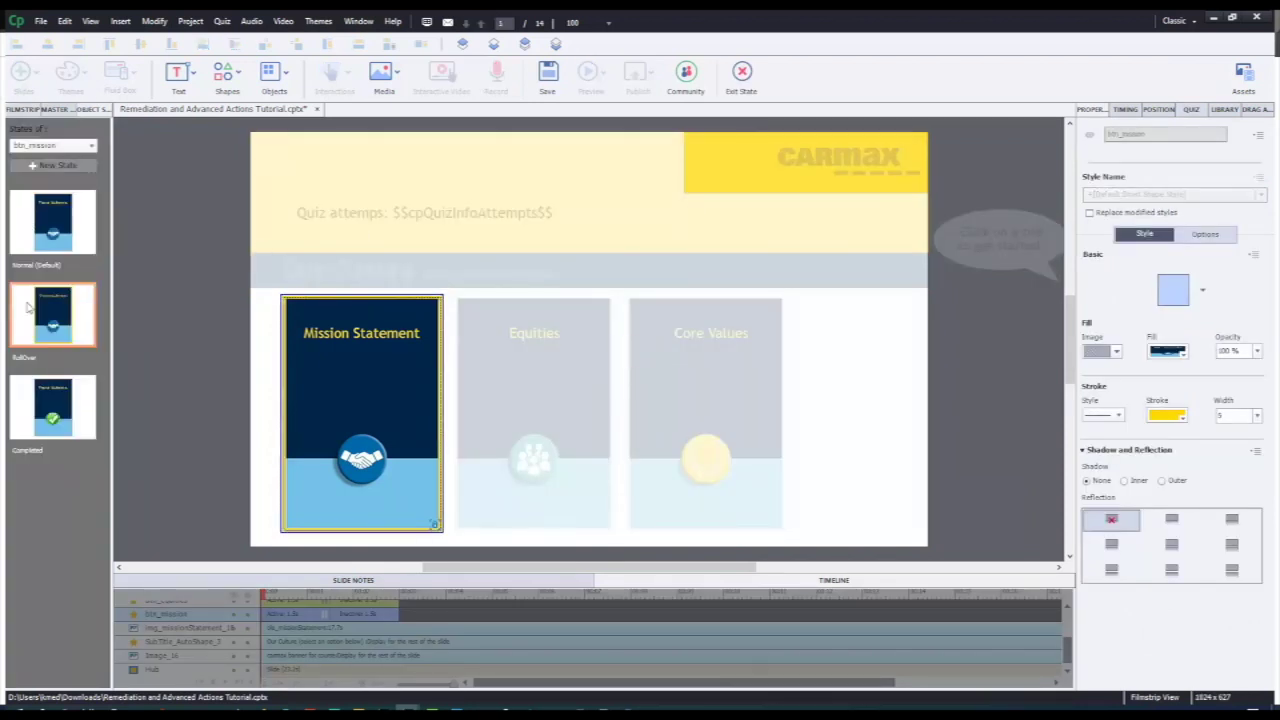
left_click(46, 401)
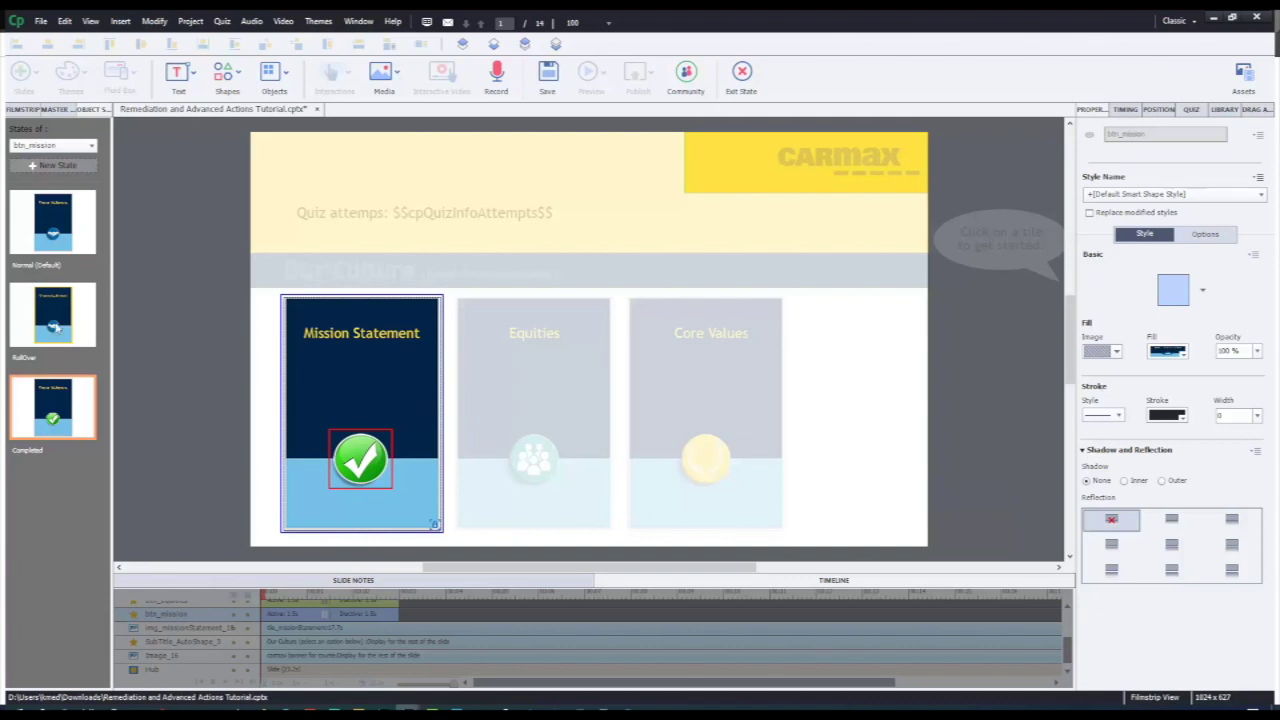
Display the states of the Equities tile button, btn_equities, and return to the Hub slide.
left_click(53, 145)
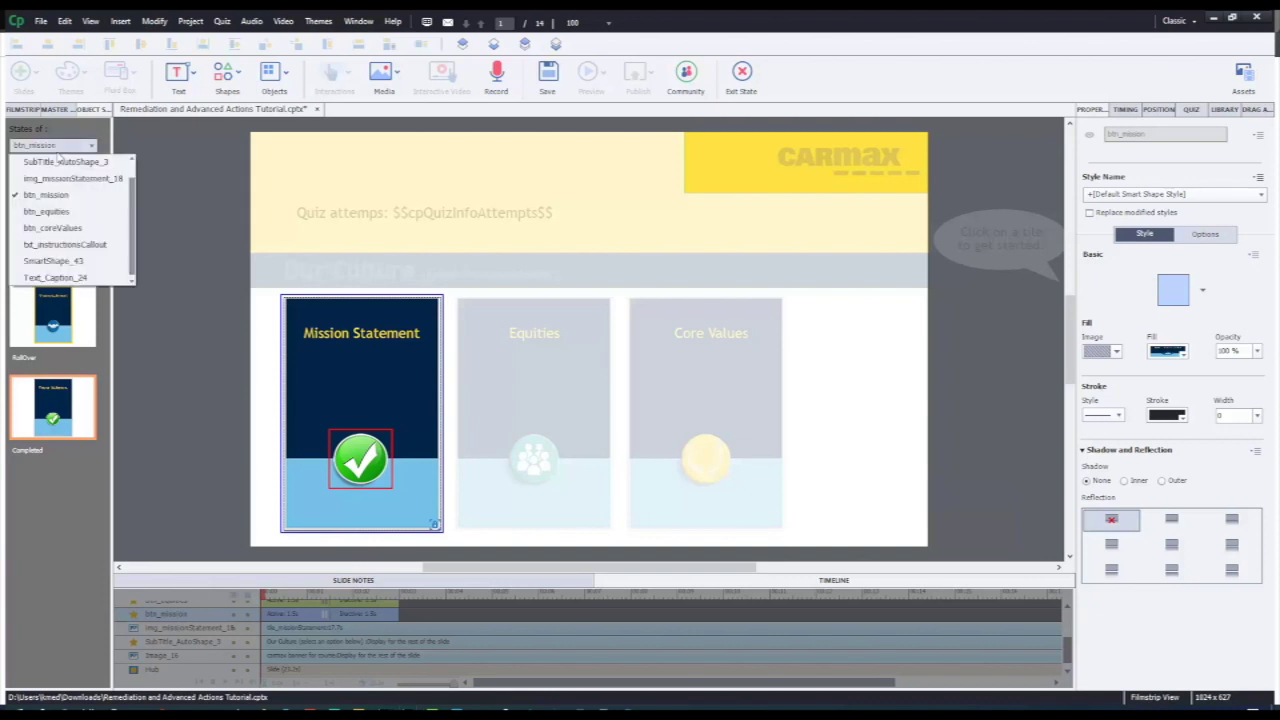
left_click(45, 209)
left_click(85, 146)
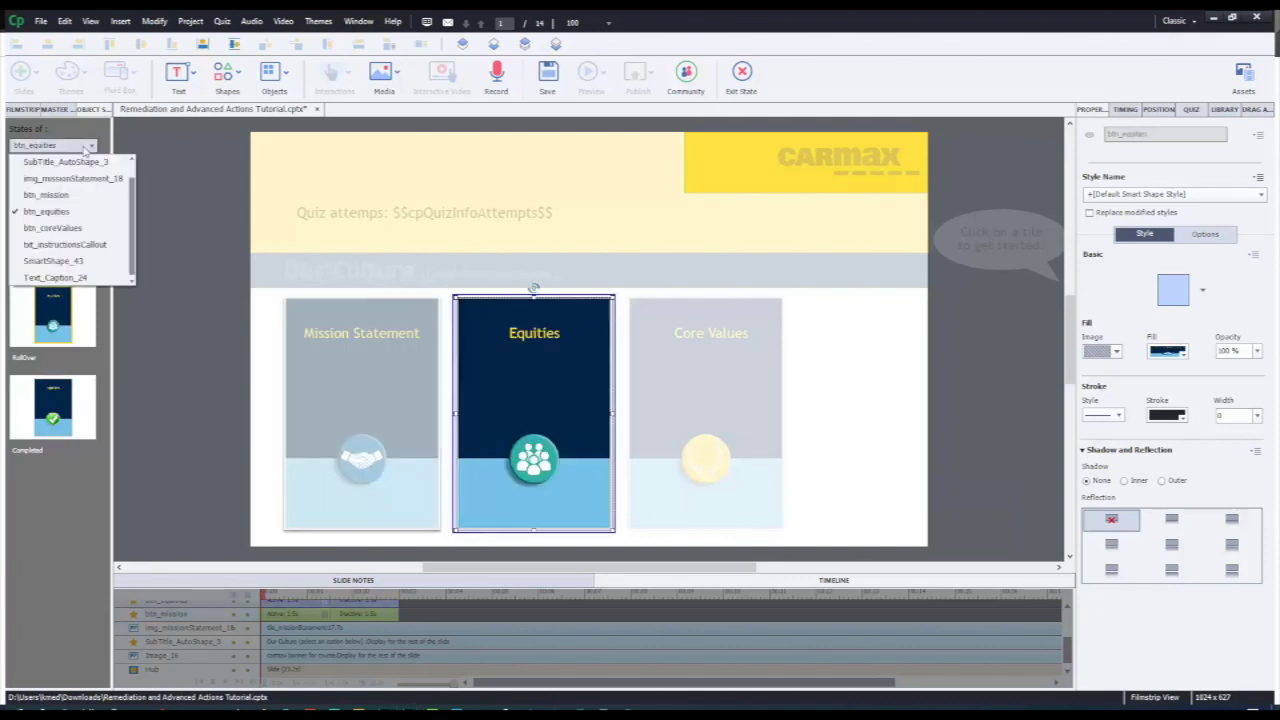
left_click(46, 211)
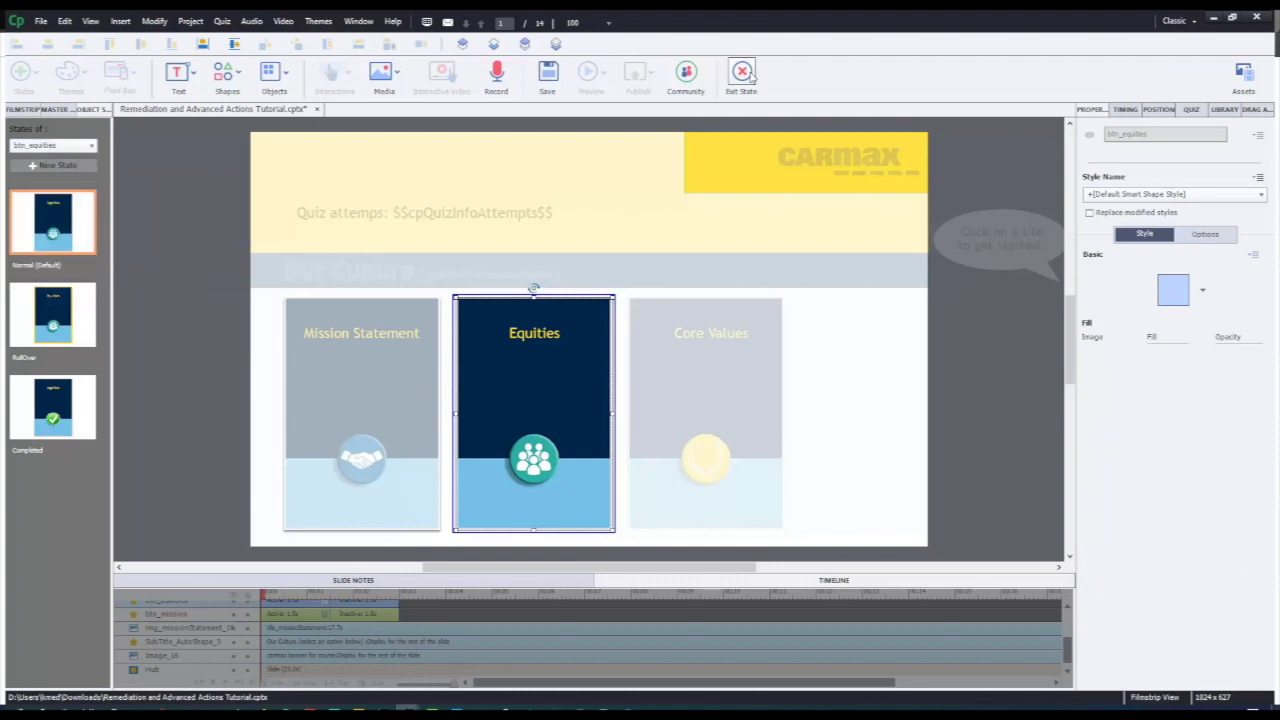
left_click(745, 74)
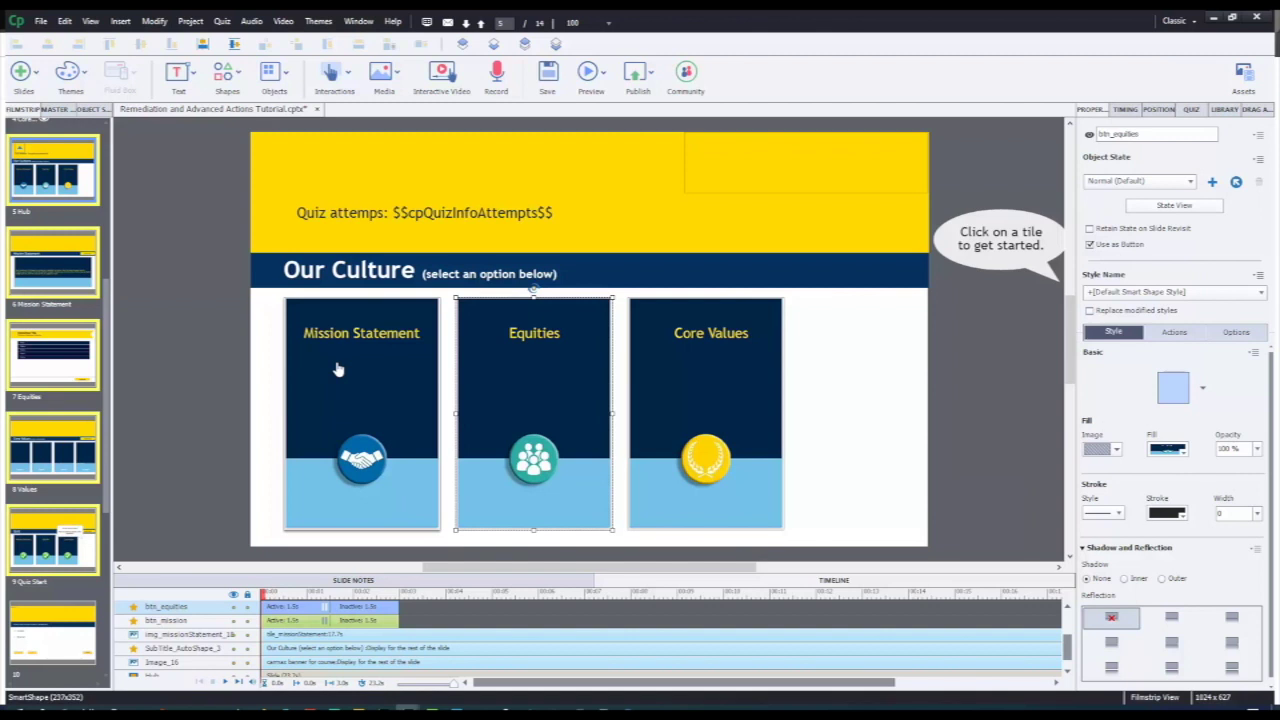
Open the Hub slide's on-enter advanced action verifyCompletion and examine the Delay Ins actions for the instructions callout.
left_click(988, 351)
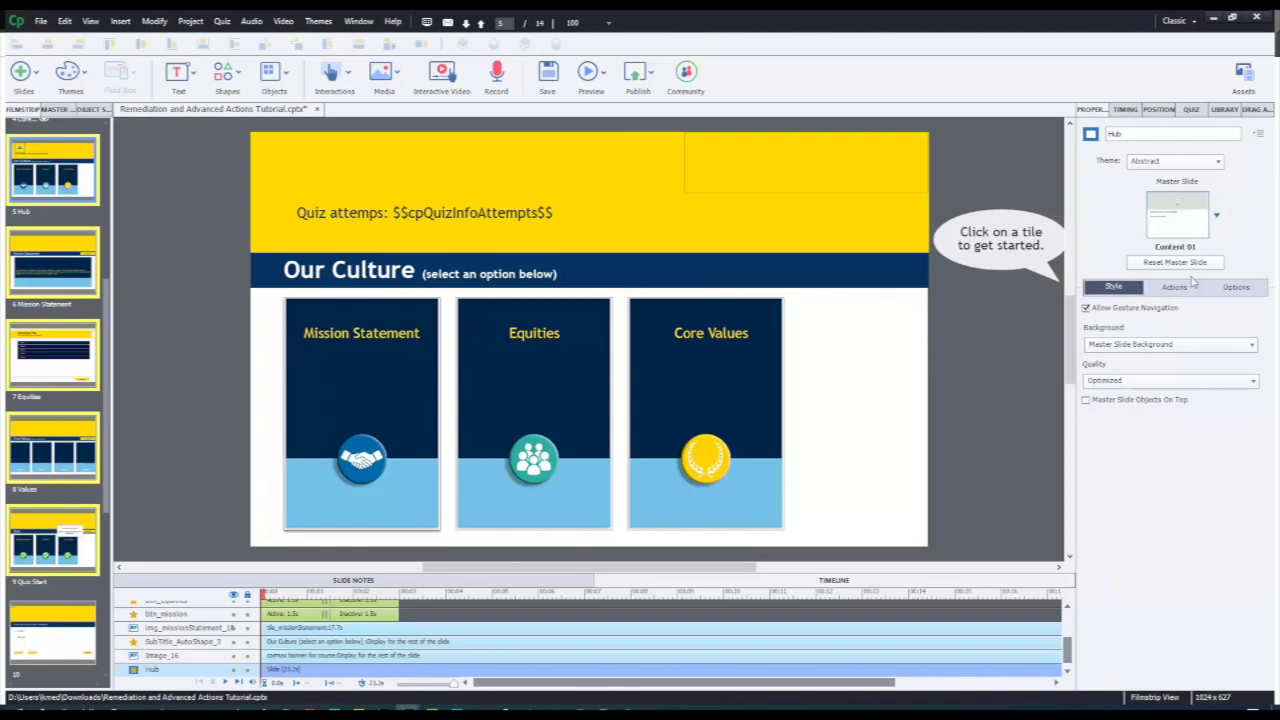
left_click(1186, 289)
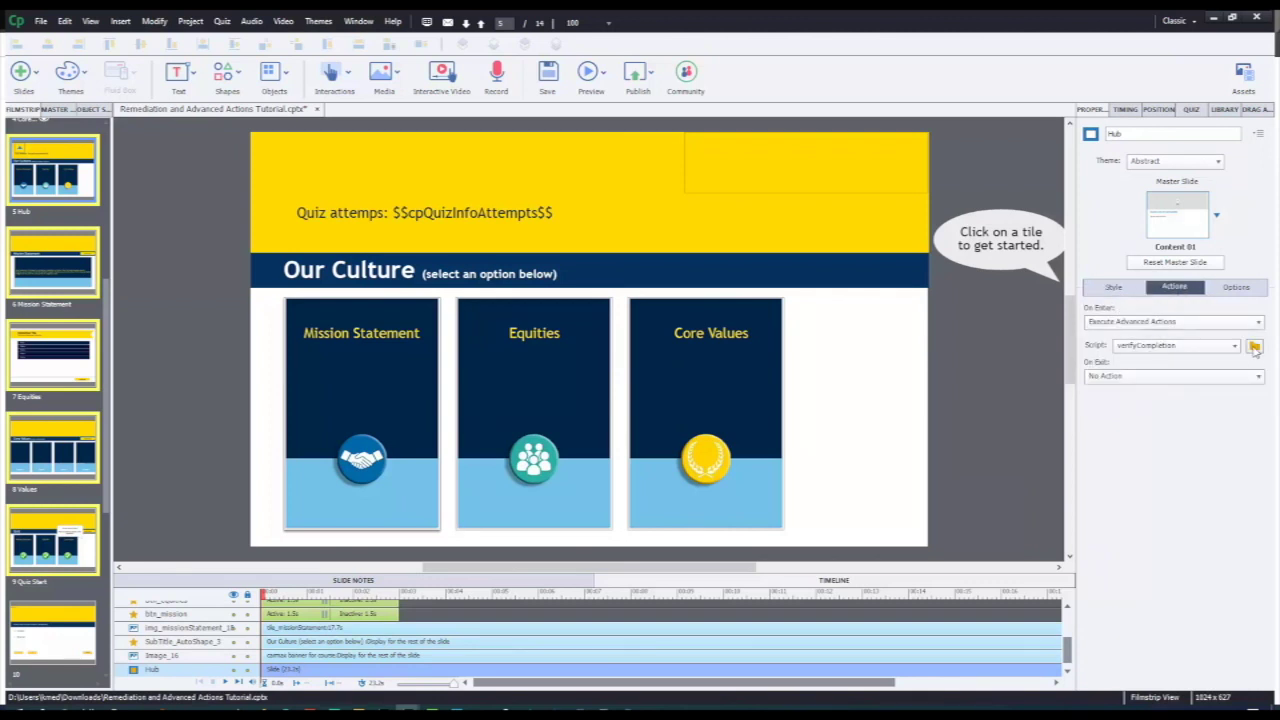
left_click(1255, 347)
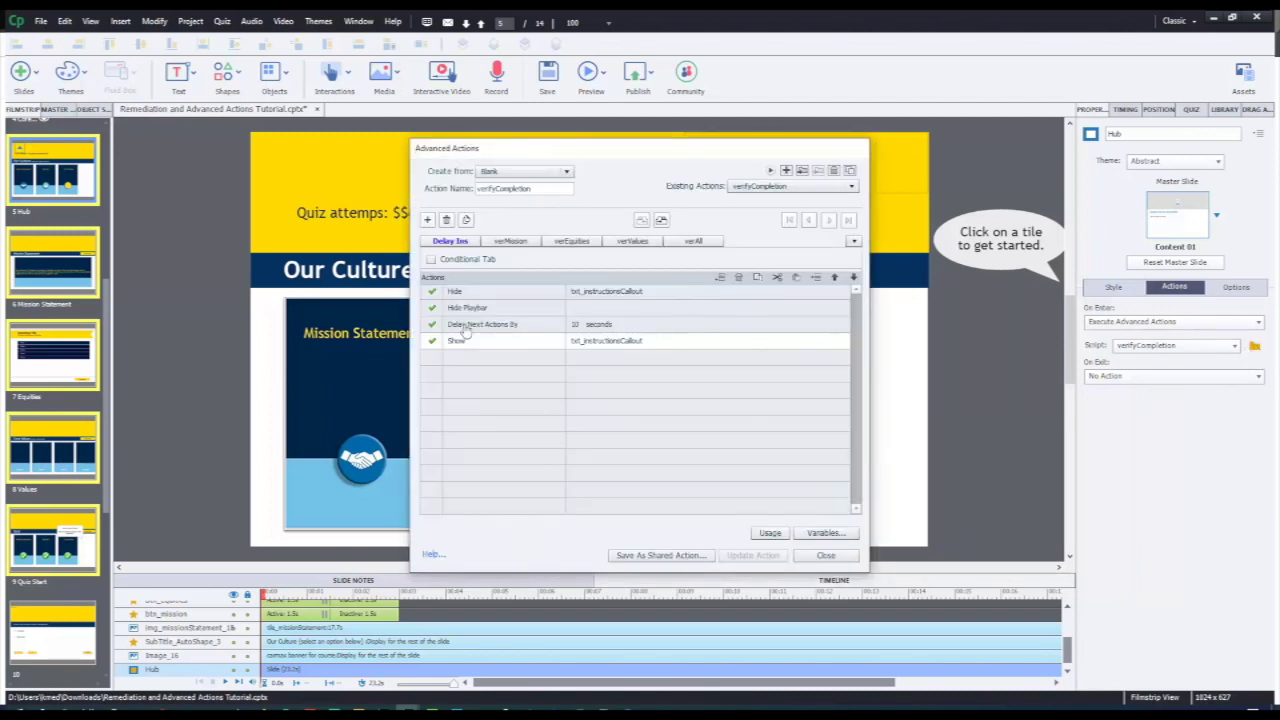
left_click(465, 305)
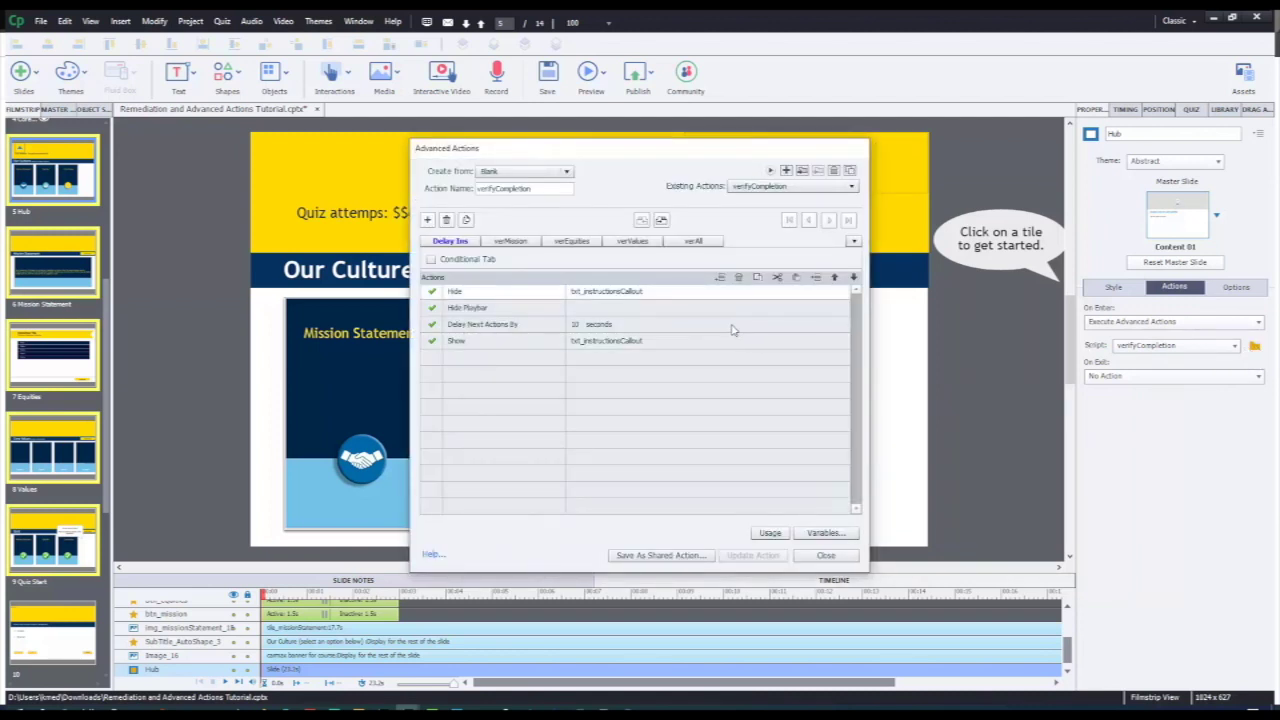
left_click(654, 331)
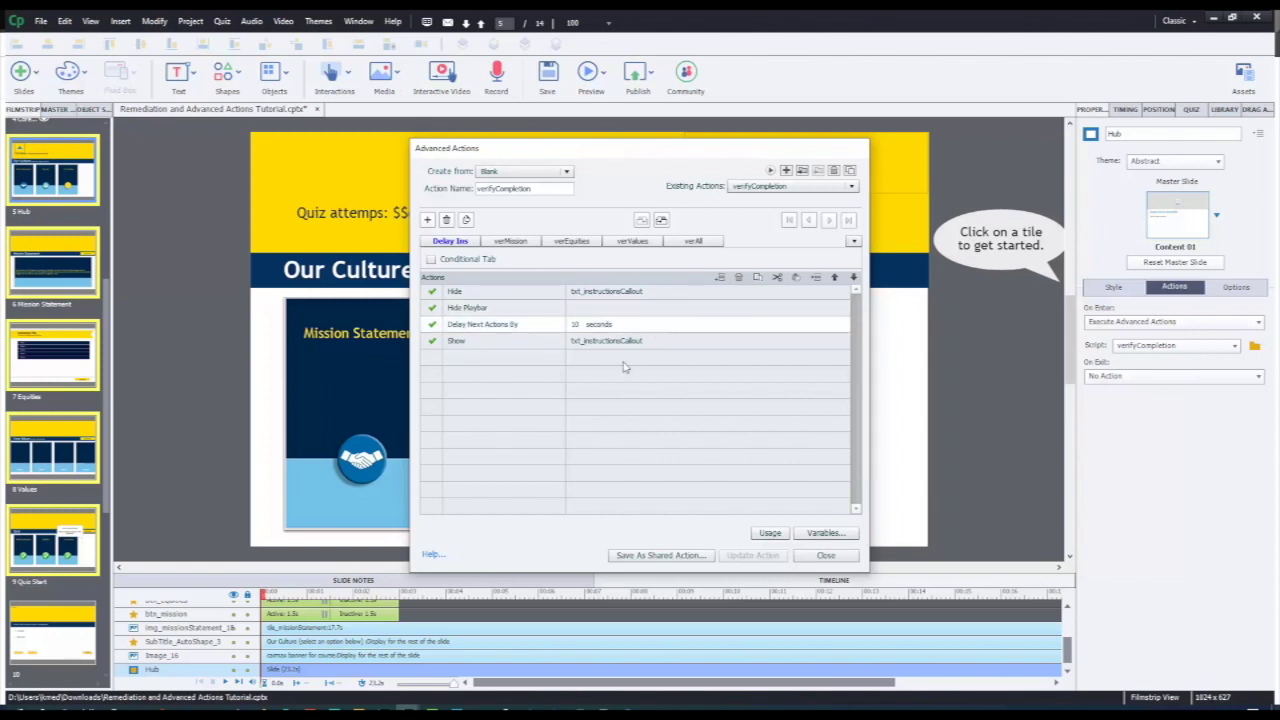
left_click(656, 343)
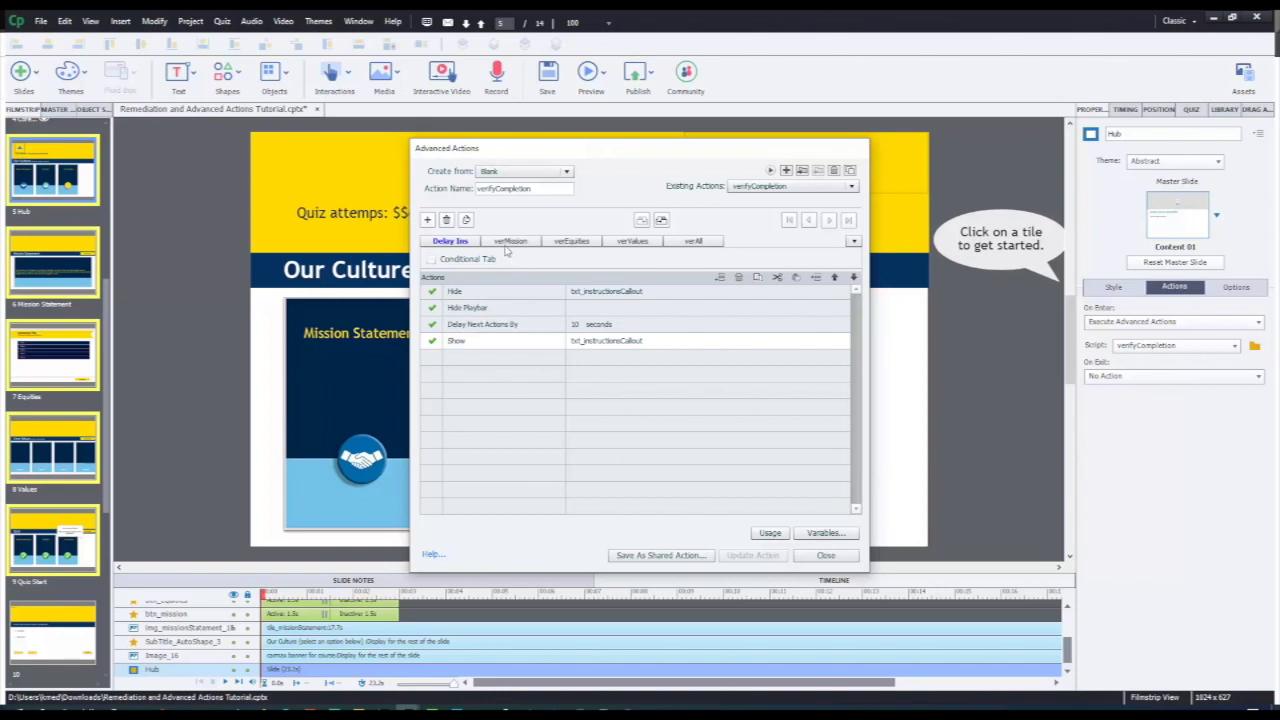
Examine the verMission, verEquities and verValues conditional decisions, including the ELSE section of verMission.
left_click(509, 247)
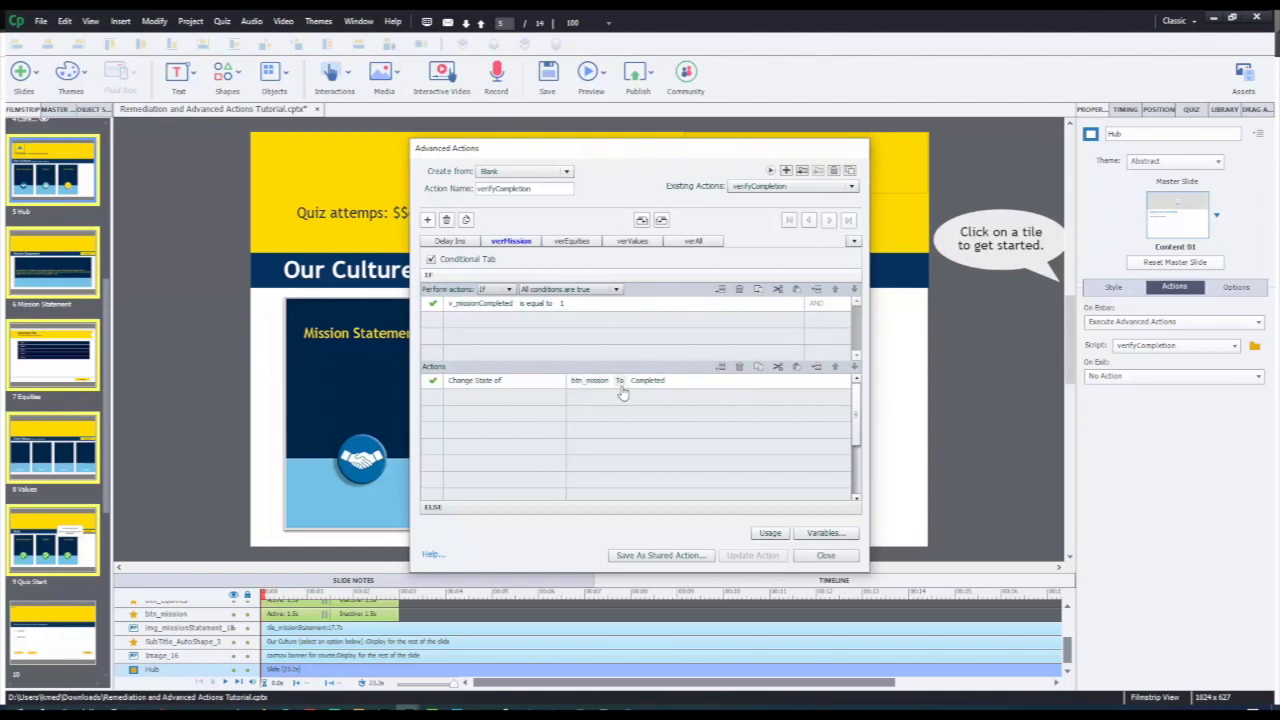
left_click(436, 507)
left_click(468, 275)
left_click(575, 243)
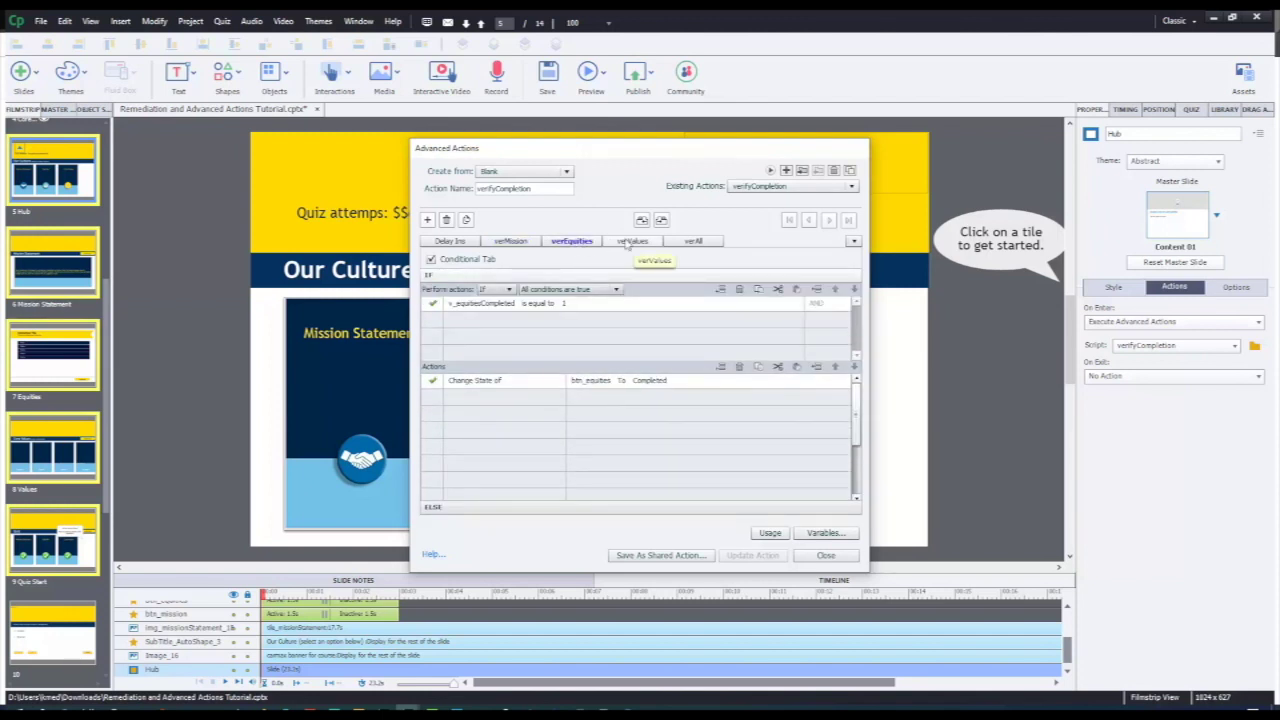
left_click(626, 242)
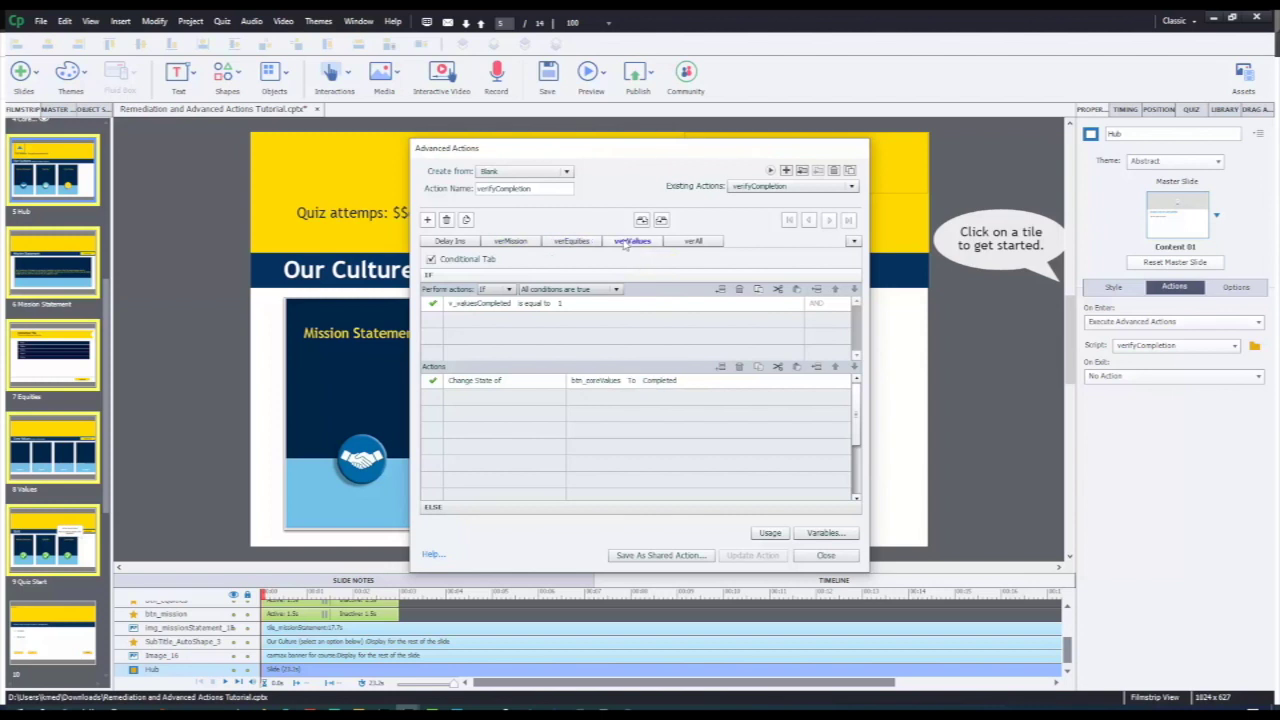
Examine the IF and ELSE sections of the verAll decision and close the advanced action.
left_click(701, 243)
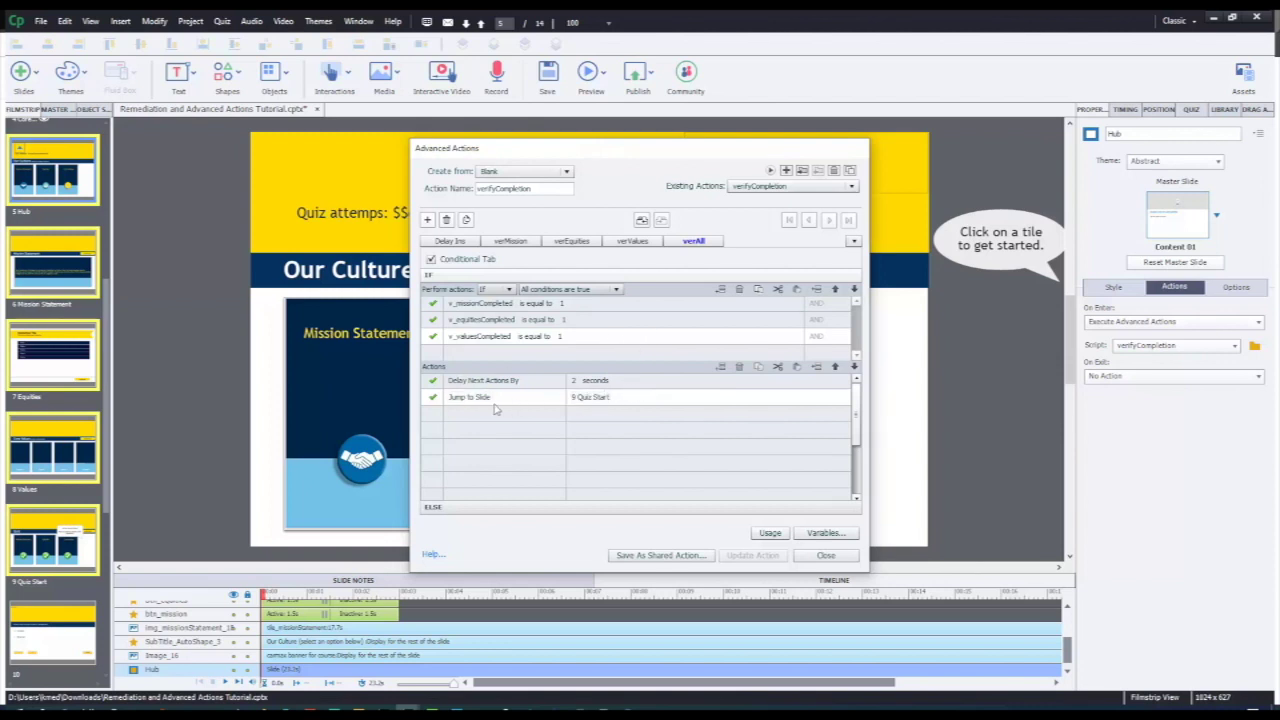
left_click(563, 508)
left_click(510, 274)
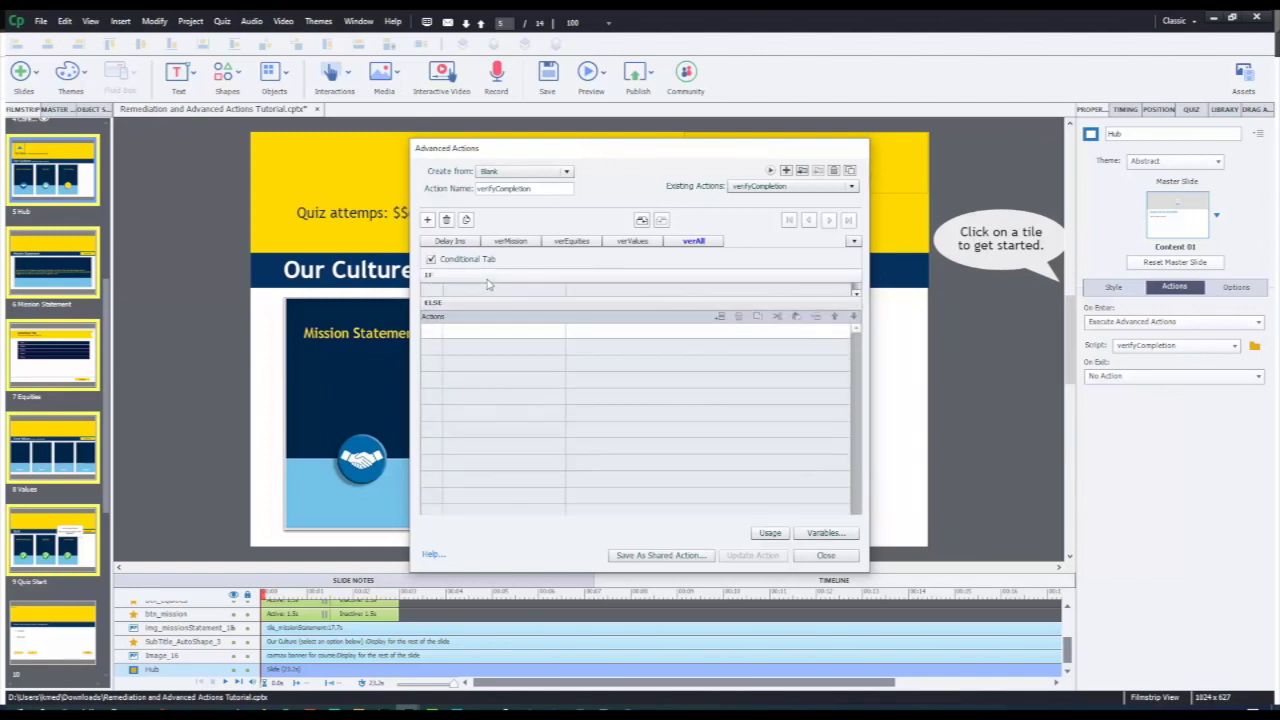
left_click(826, 555)
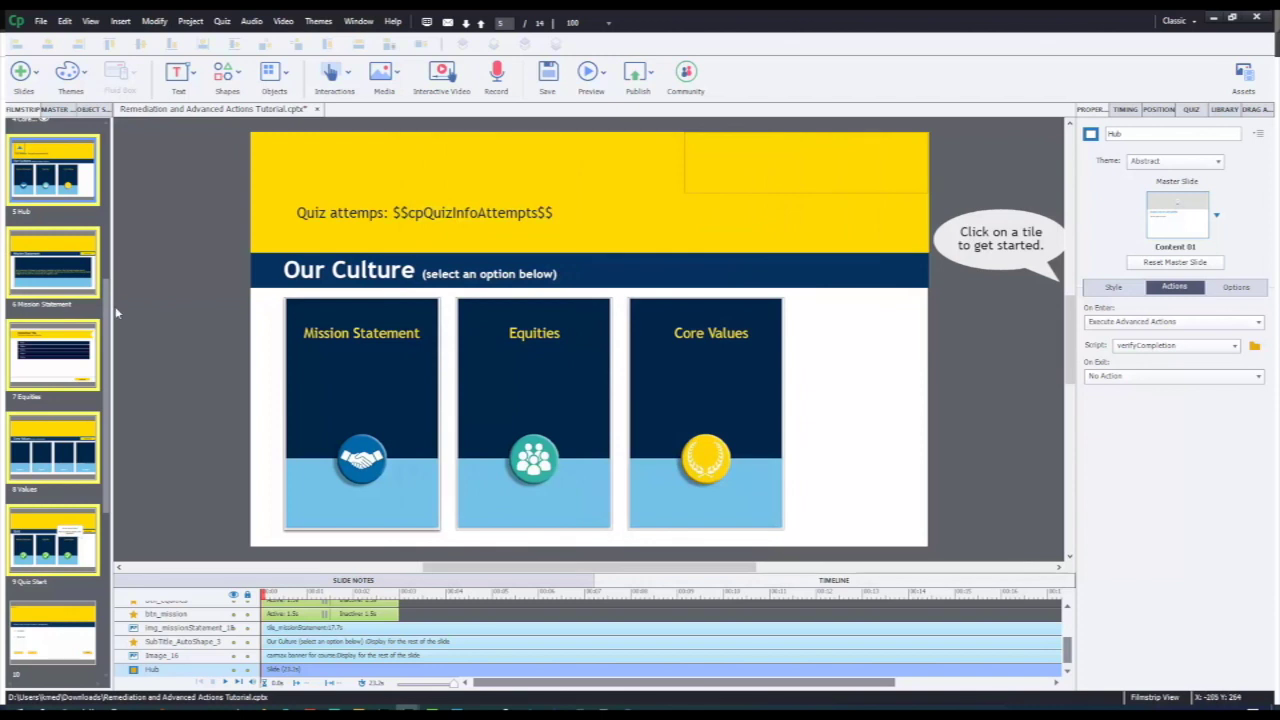
Set the last-attempt action of the mission statement question on slide 10 to jump to slide 6 Mission Statement.
left_click_drag(109, 333, 110, 465)
left_click(52, 318)
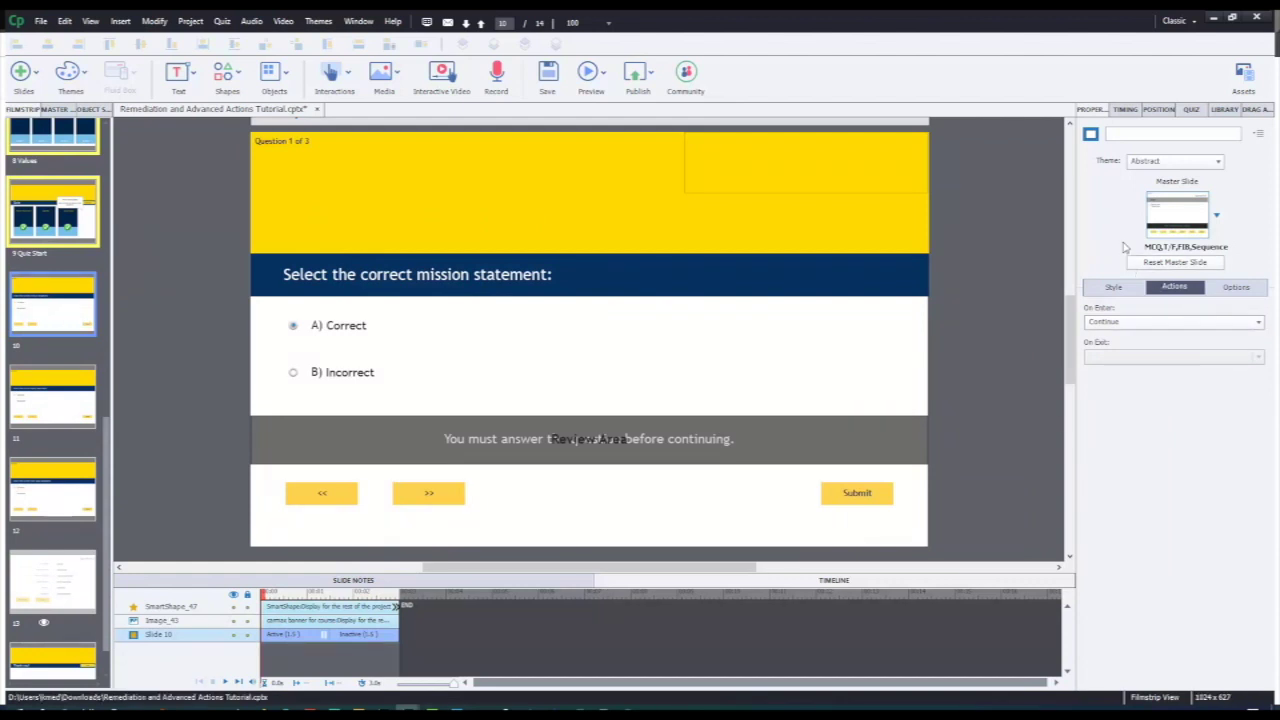
left_click(1191, 109)
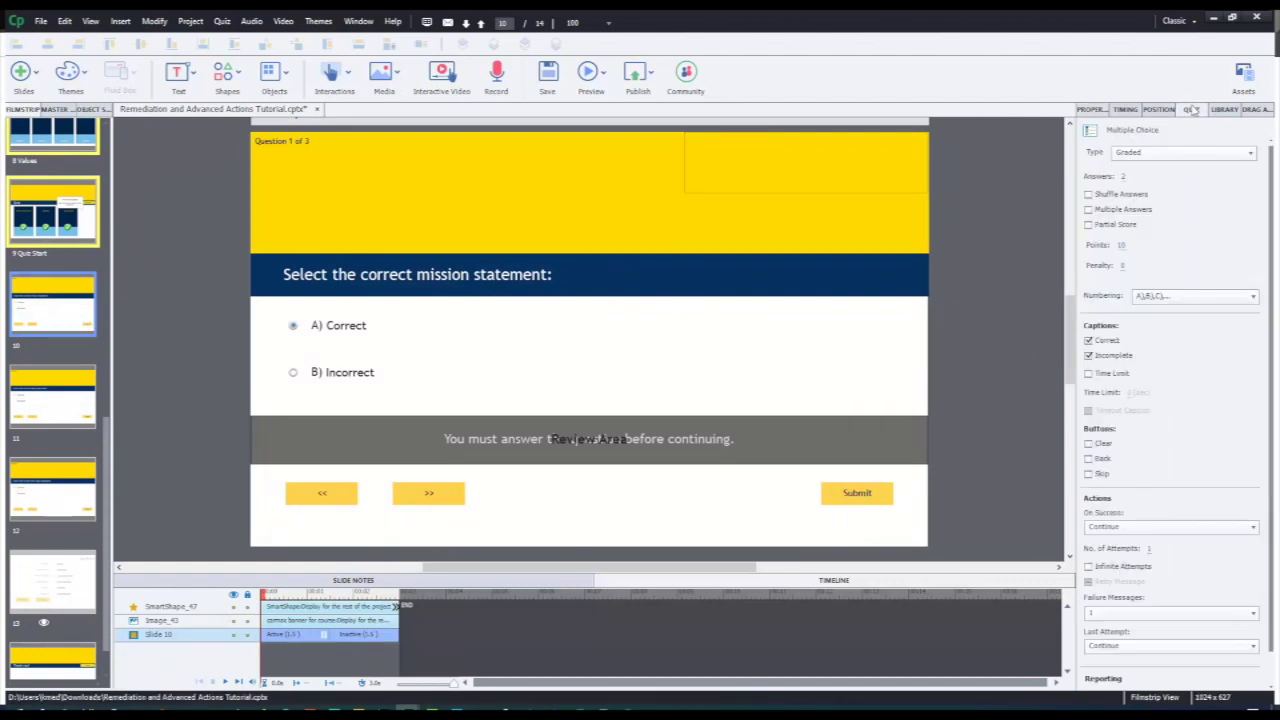
left_click(1163, 645)
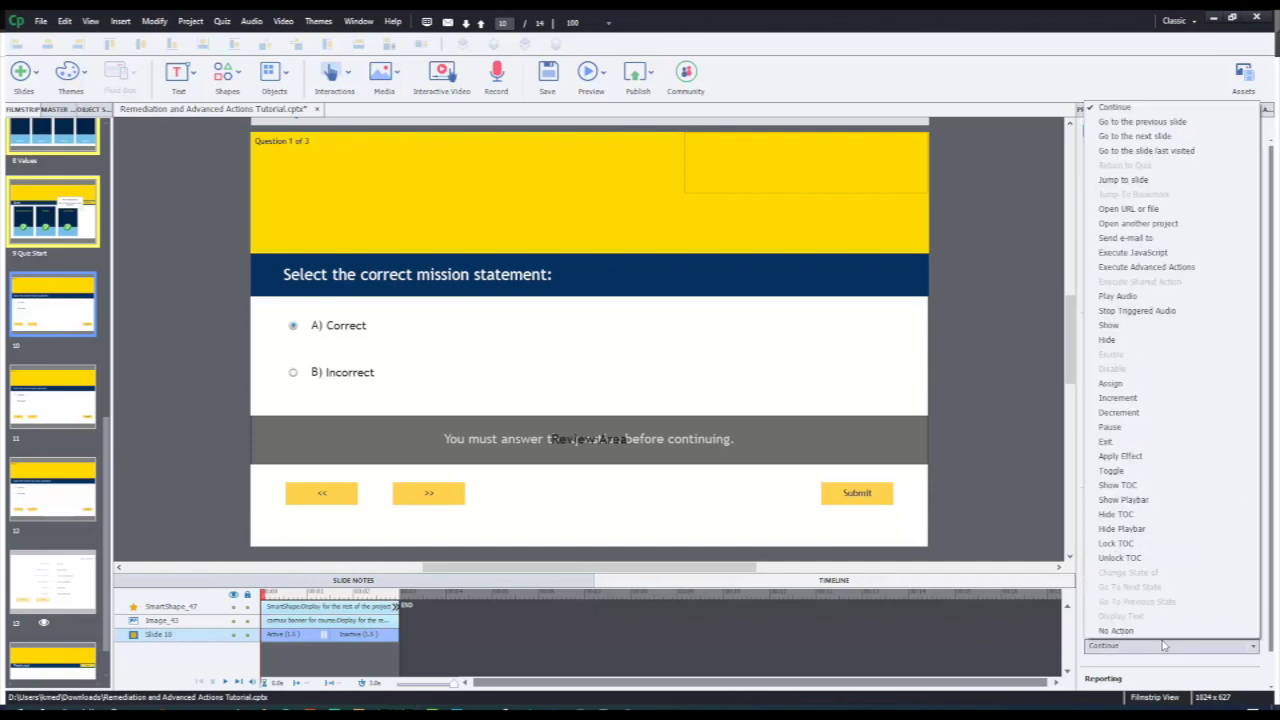
left_click(1163, 185)
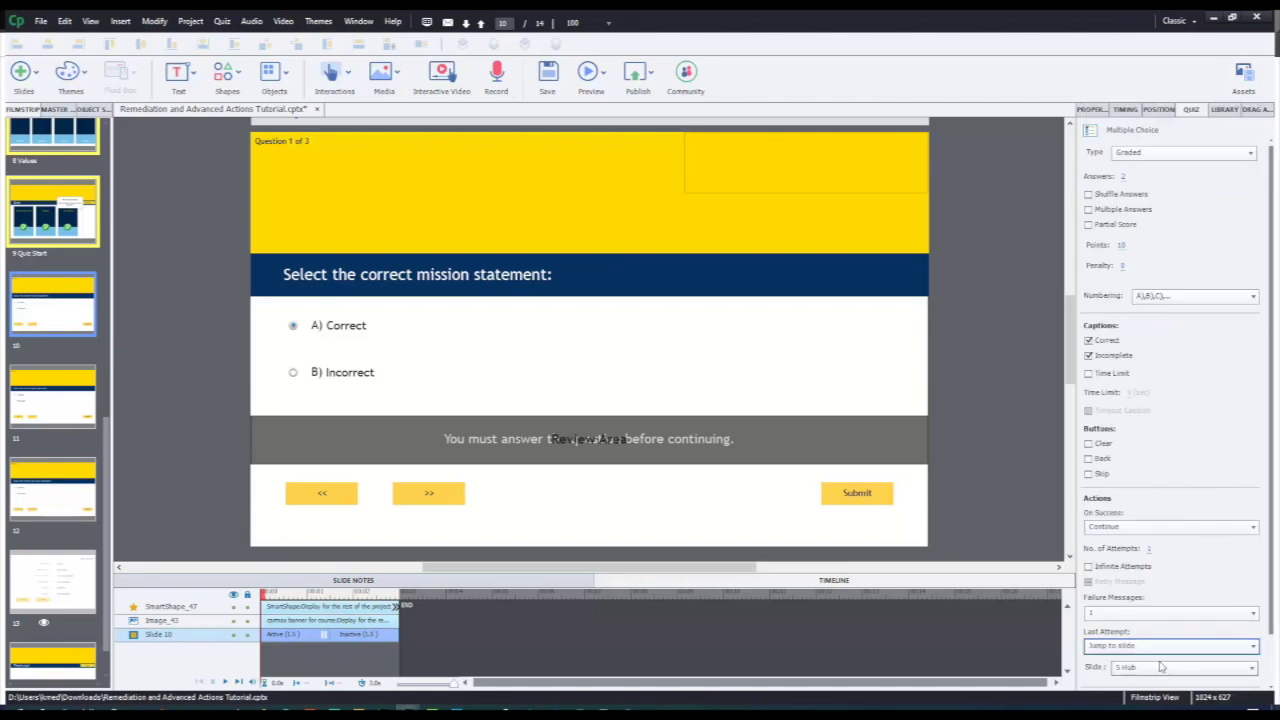
left_click(1165, 667)
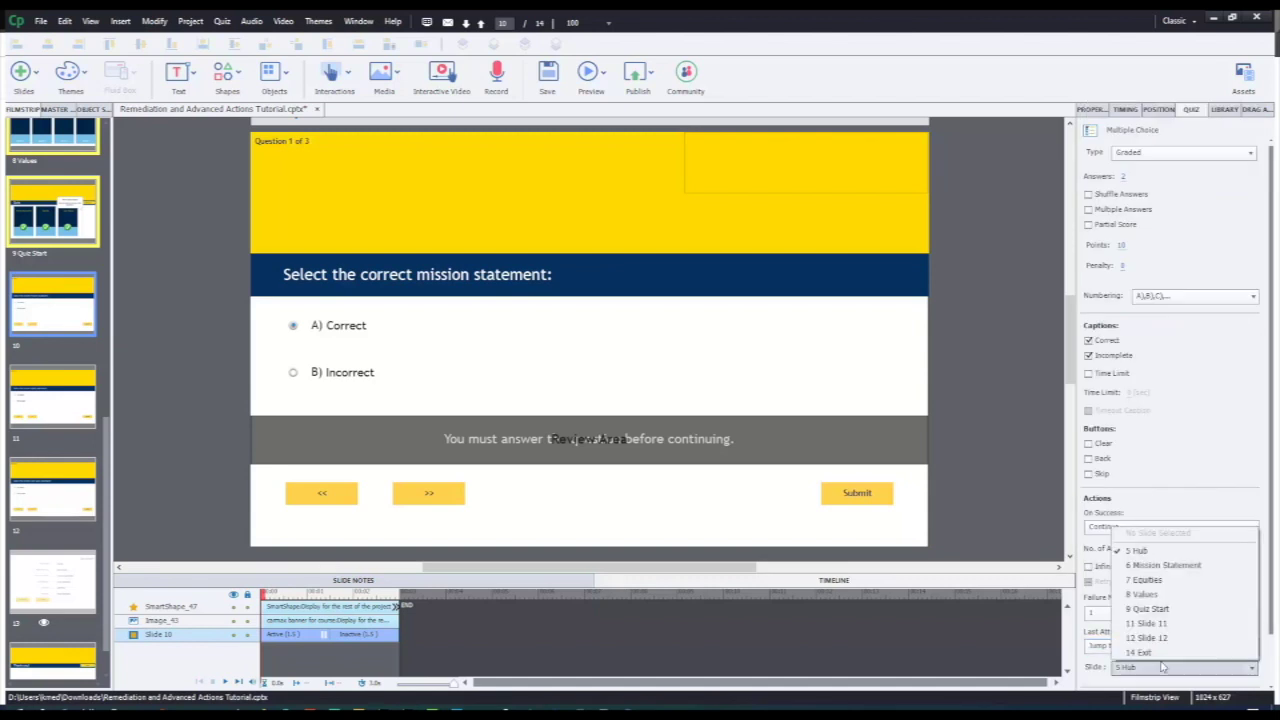
left_click(1186, 566)
Set the last-attempt action of the equity question on slide 11 to jump to slide 7 Equities.
left_click(31, 407)
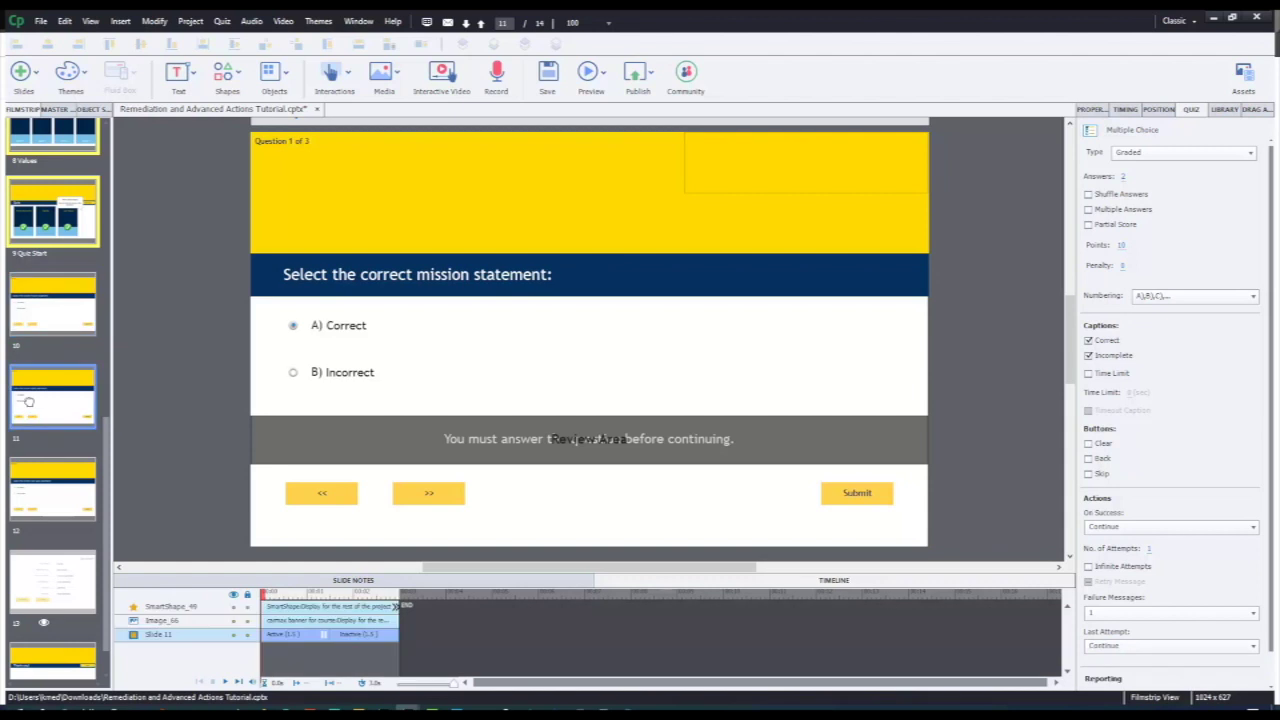
left_click(1165, 645)
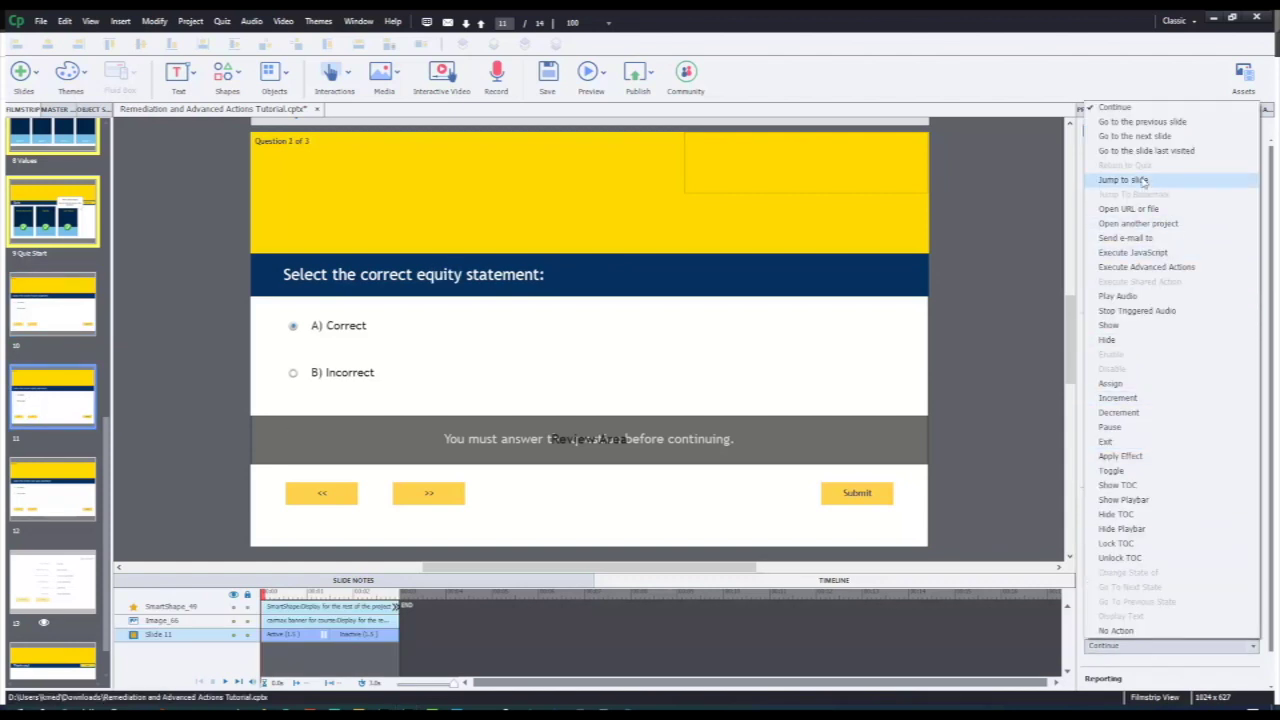
left_click(1172, 180)
left_click(1160, 667)
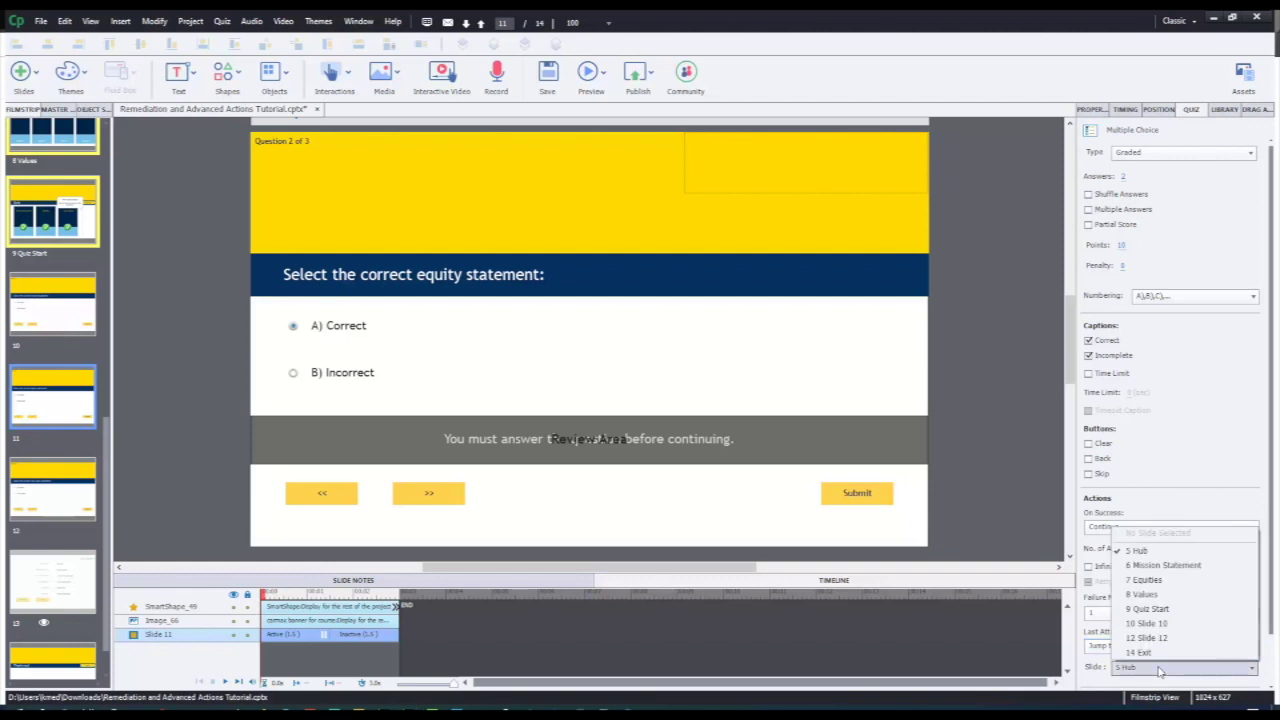
left_click(1180, 580)
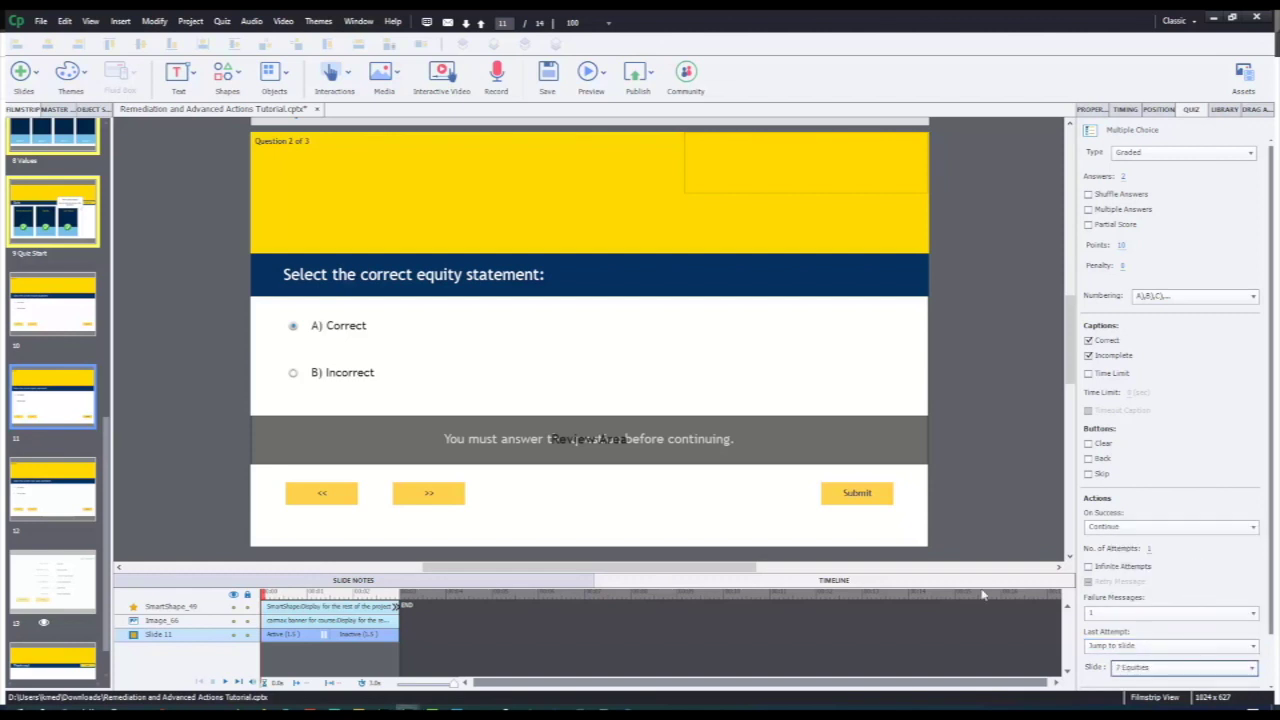
Set the last-attempt action of the core value question on slide 12 to jump to slide 8 Values.
left_click(24, 488)
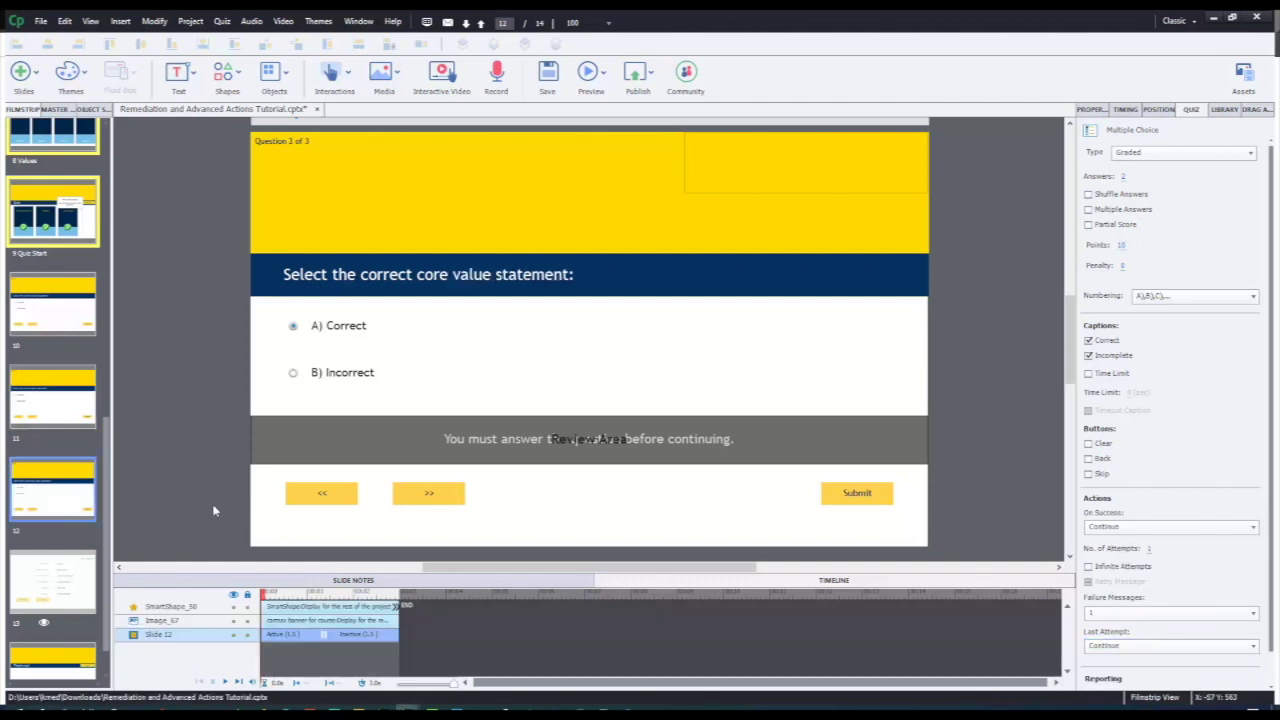
left_click(1172, 646)
left_click(1123, 179)
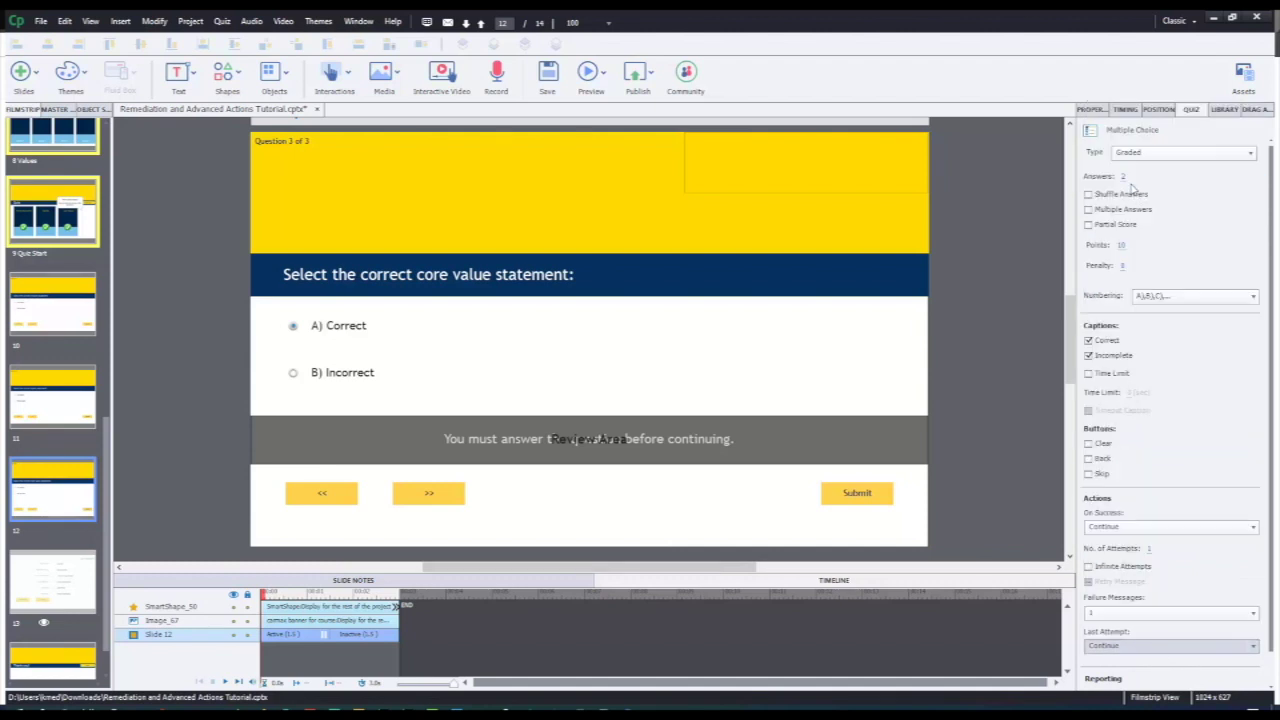
left_click(1165, 668)
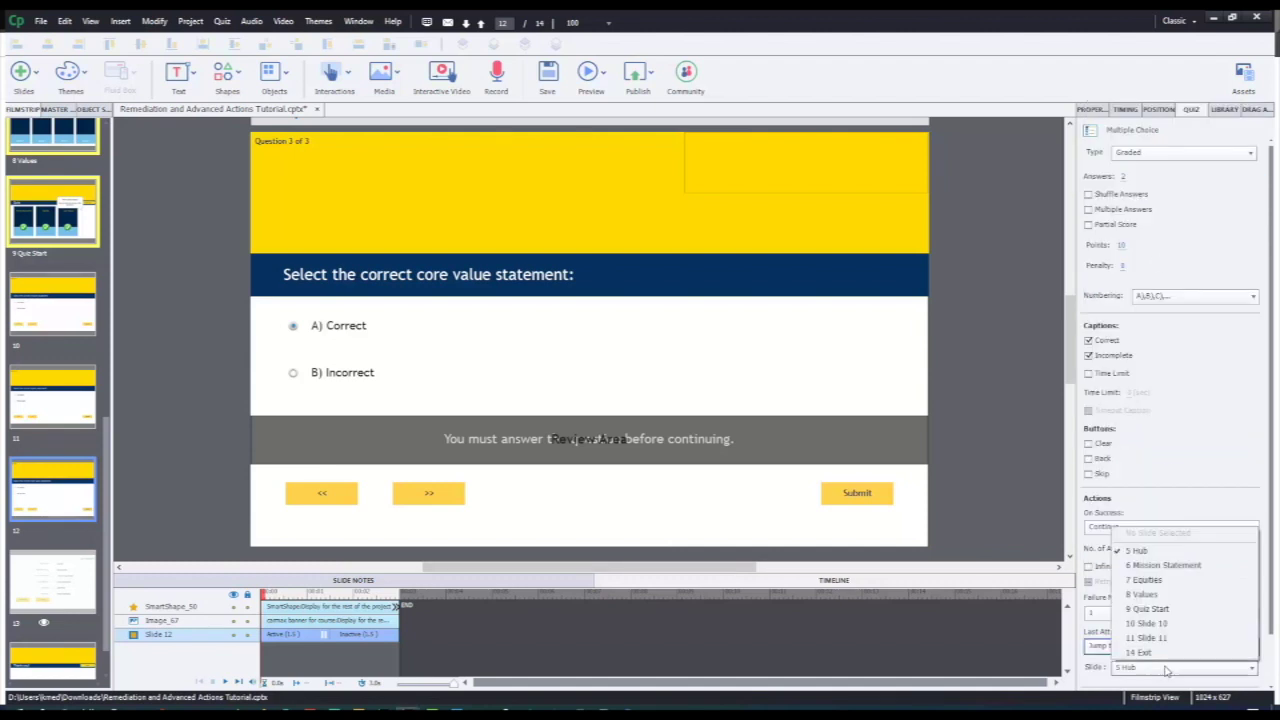
left_click(1180, 596)
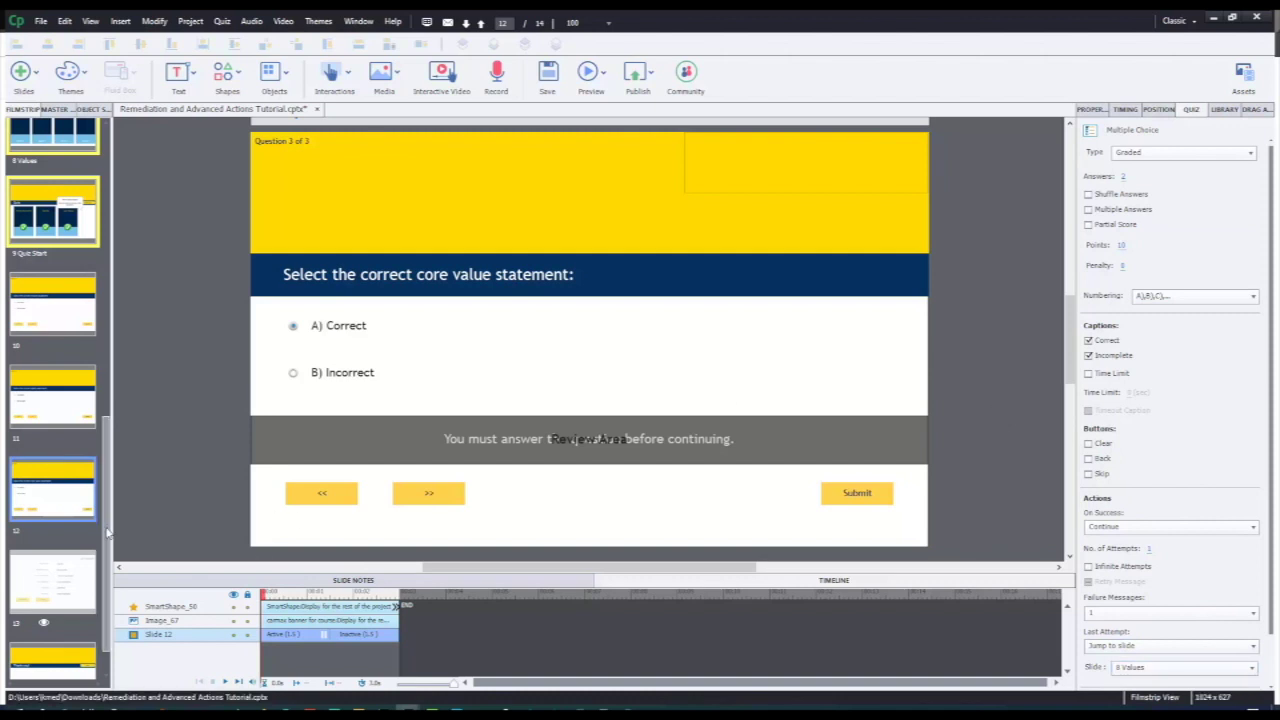
Look over question slide 10 and the Mission Statement, Equities and Values content slides it leads back to.
scroll(112, 478, "up", 3)
mouse_move(110, 478)
left_mouse_down()
mouse_move(113, 430)
mouse_move(114, 457)
left_mouse_up()
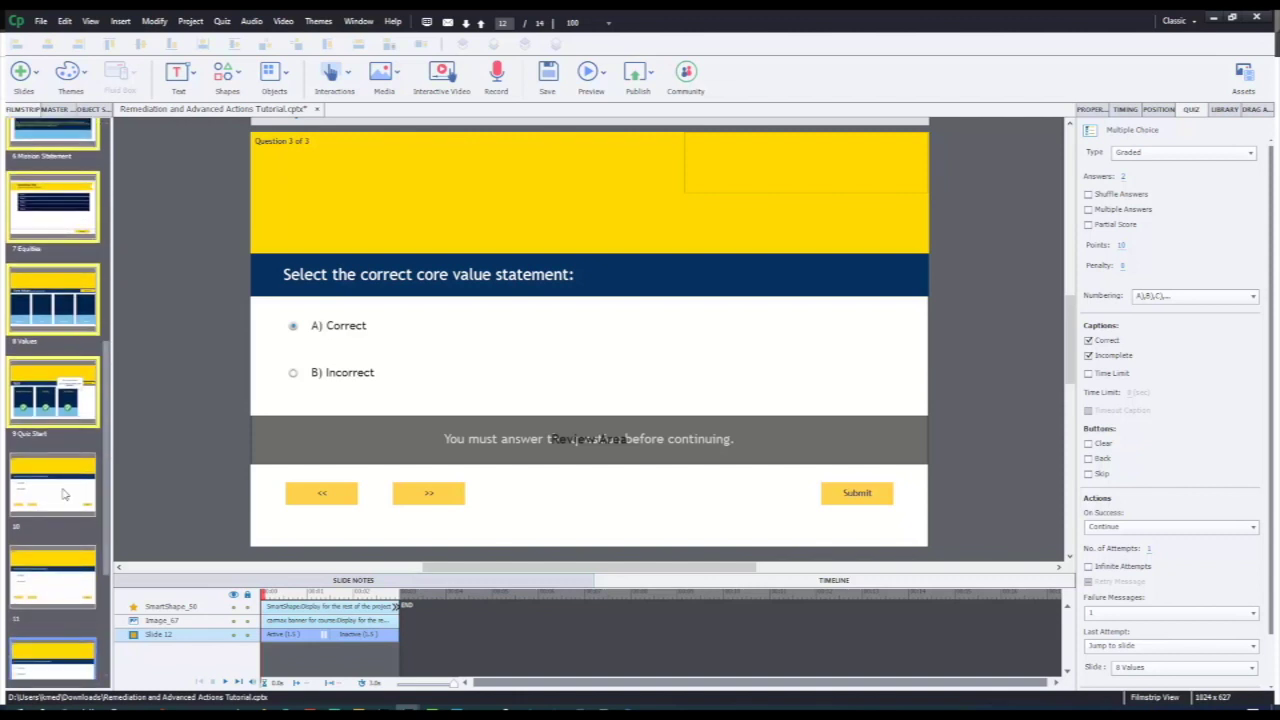
left_click(65, 495)
left_click_drag(104, 492, 115, 442)
left_click(55, 231)
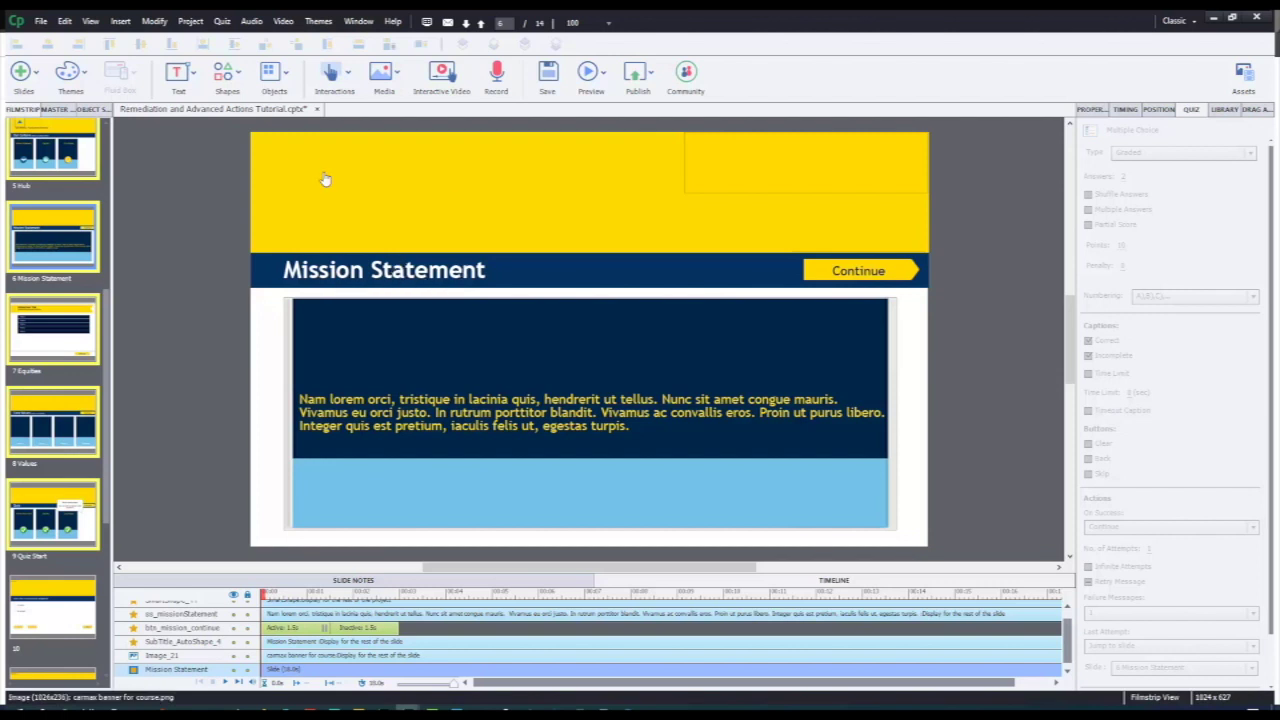
left_click(72, 350)
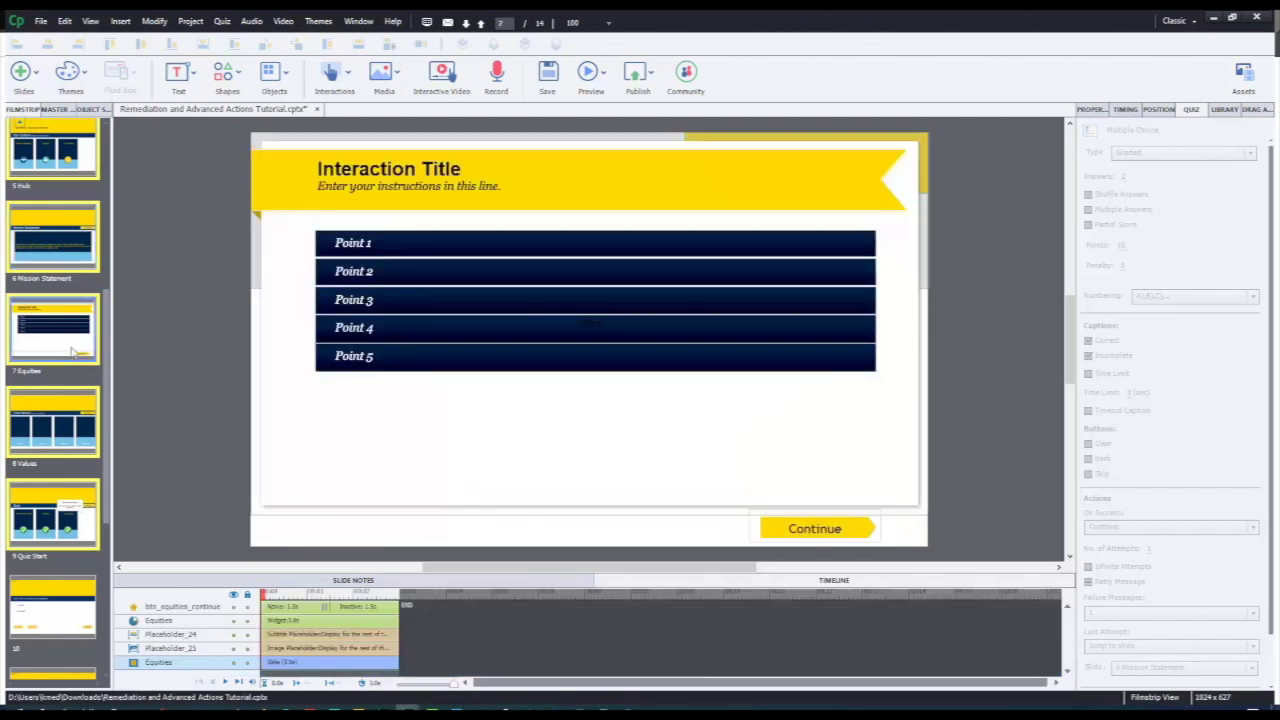
left_click(47, 430)
Display the action settings of the Continue button on the Mission Statement slide.
left_click(45, 258)
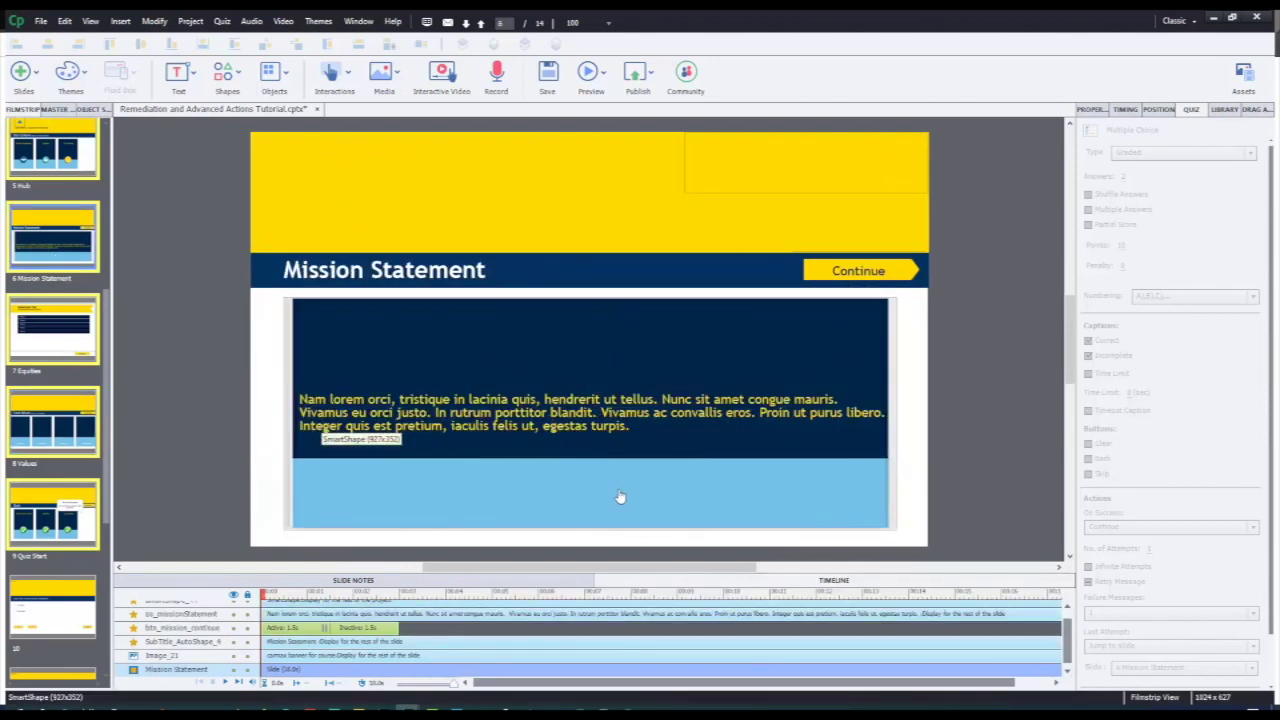
left_click(864, 271)
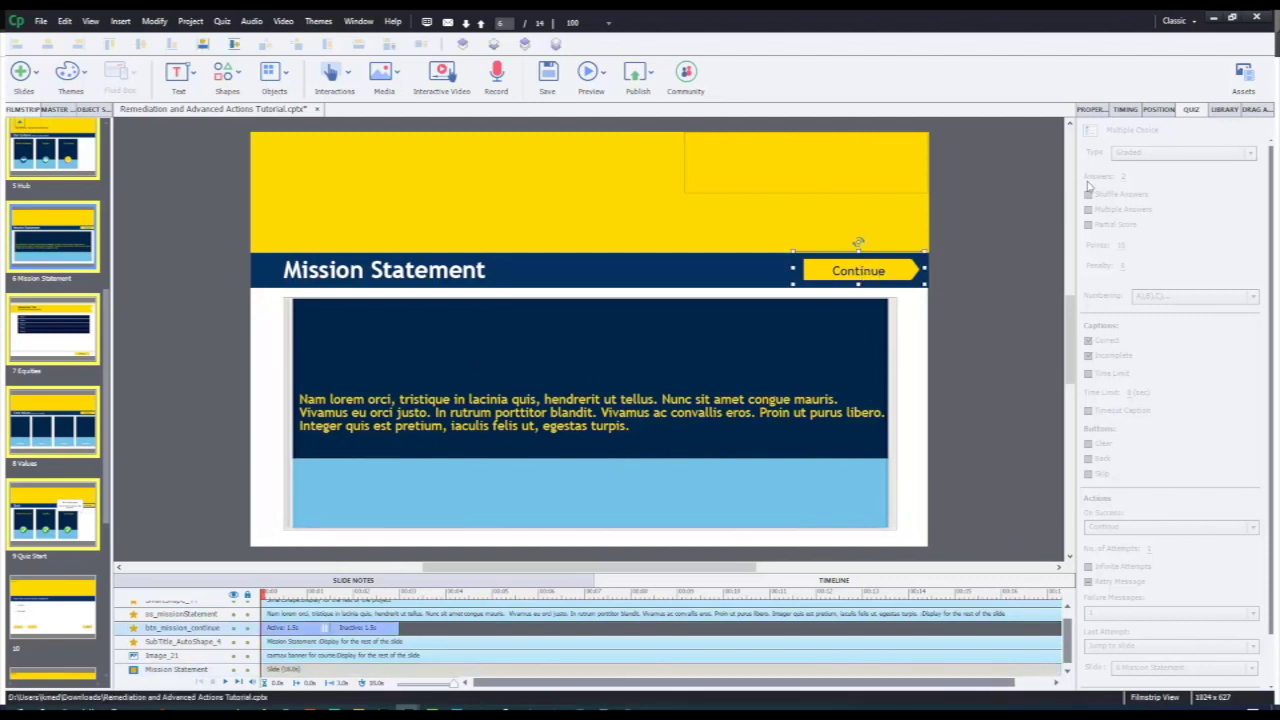
left_click(1092, 109)
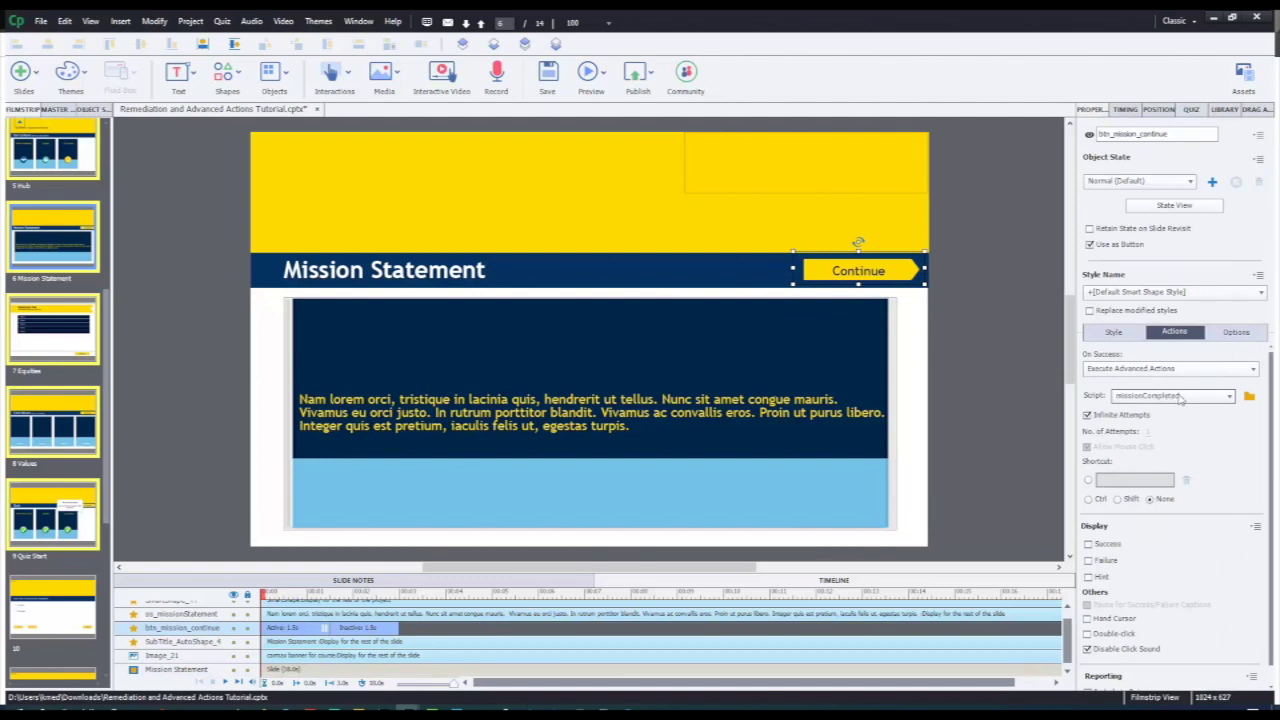
Review the IF and ELSE branches of the missionCompleted advanced action behind the Mission Statement slide's Continue button.
left_click(1249, 396)
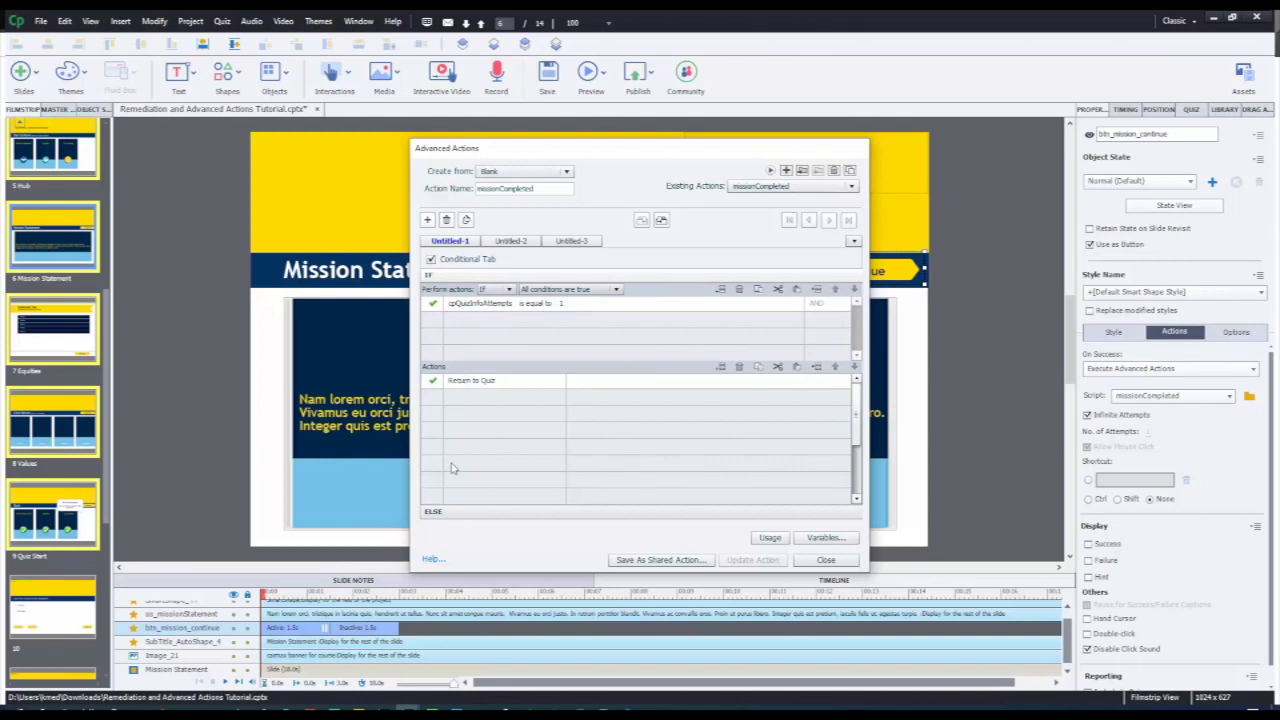
left_click(450, 514)
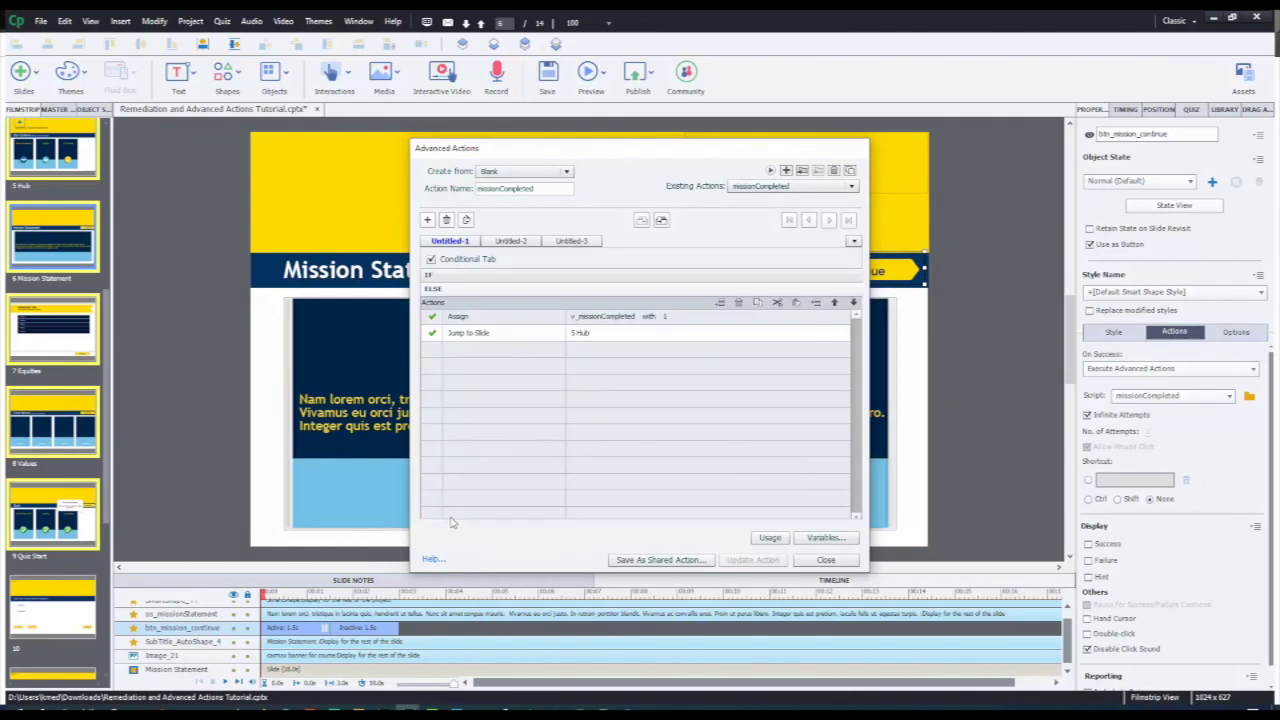
left_click(511, 241)
left_click(450, 241)
left_click(458, 279)
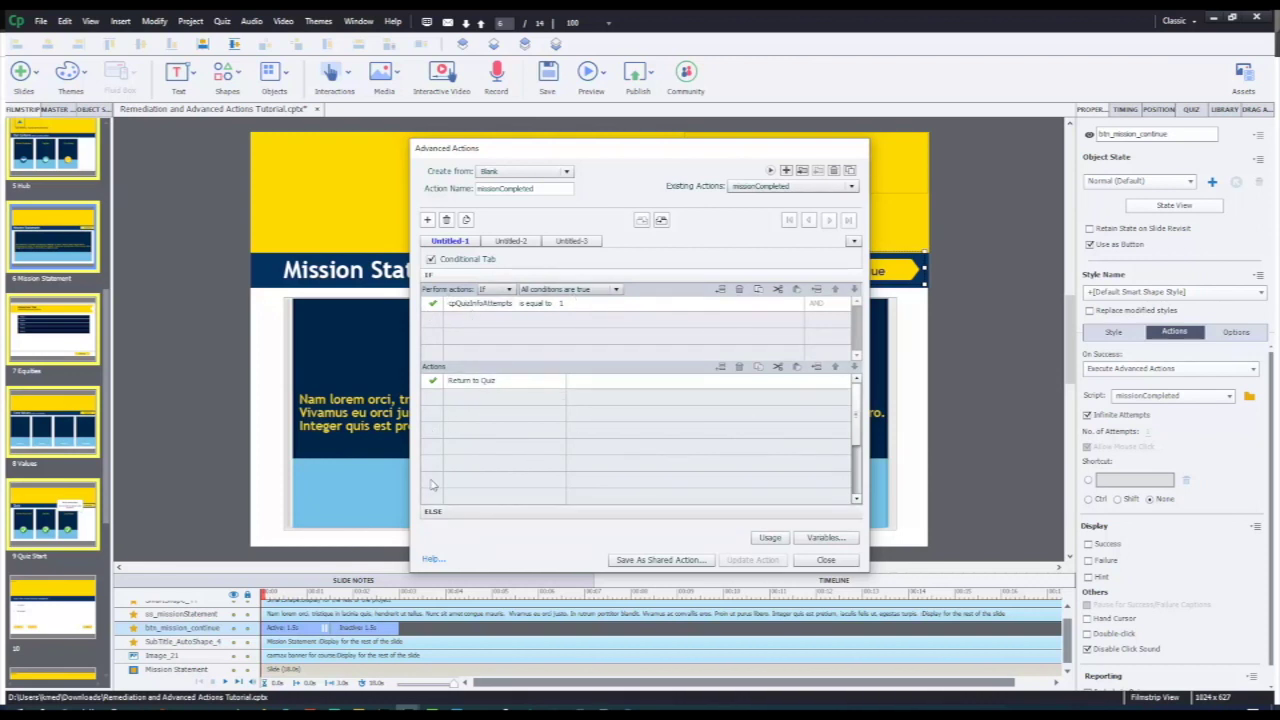
left_click(448, 516)
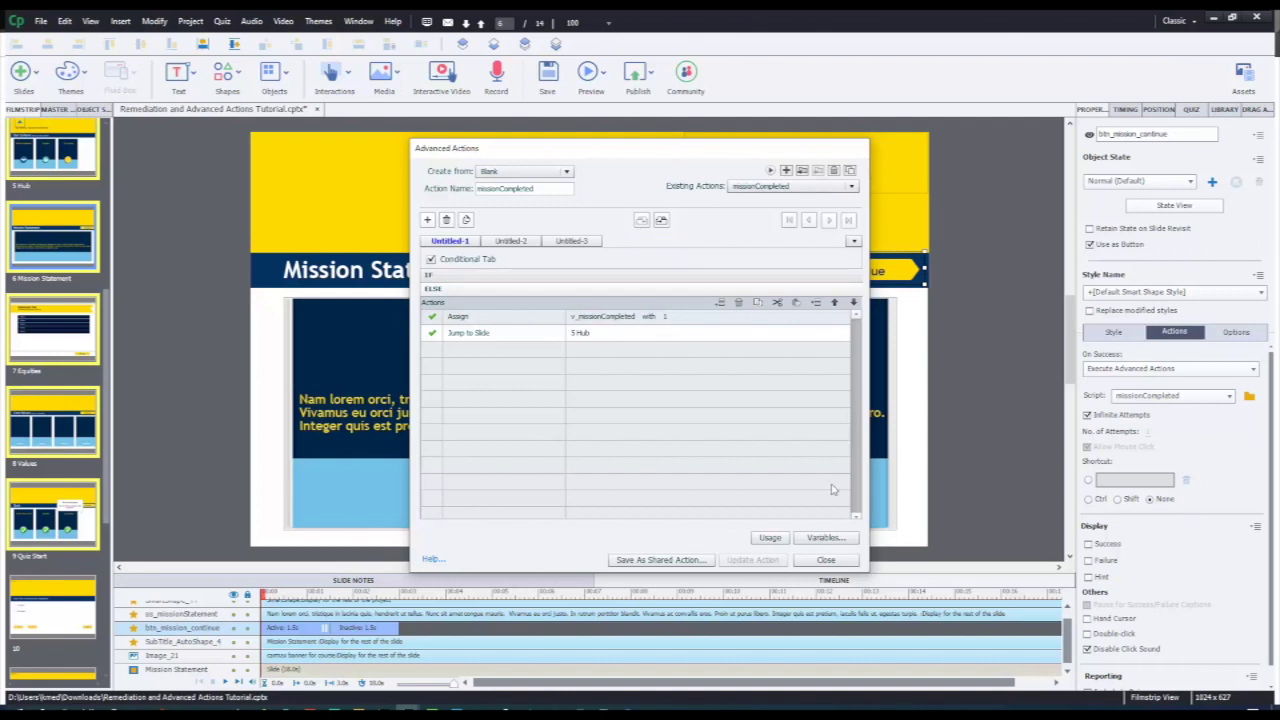
left_click(826, 560)
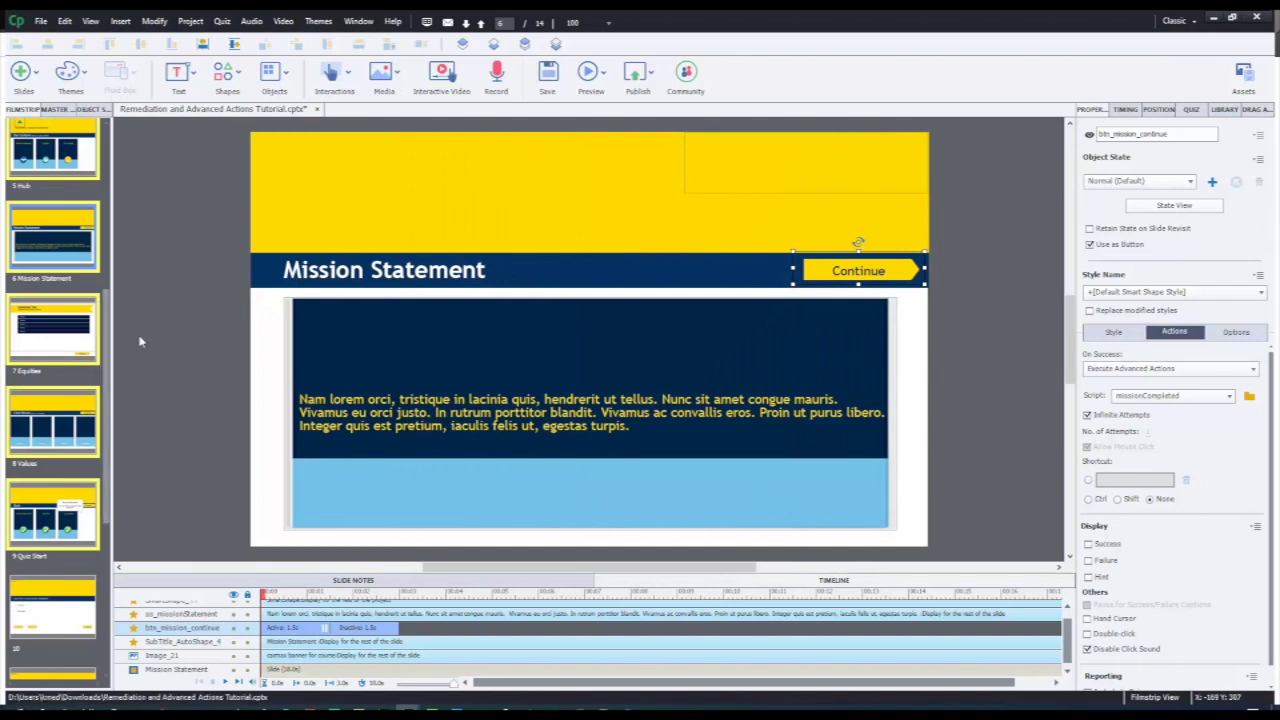
Preview the course as HTML5 in the browser with the Hub slide selected.
key("Up")
scroll(107, 334, "up", 3)
left_click(590, 72)
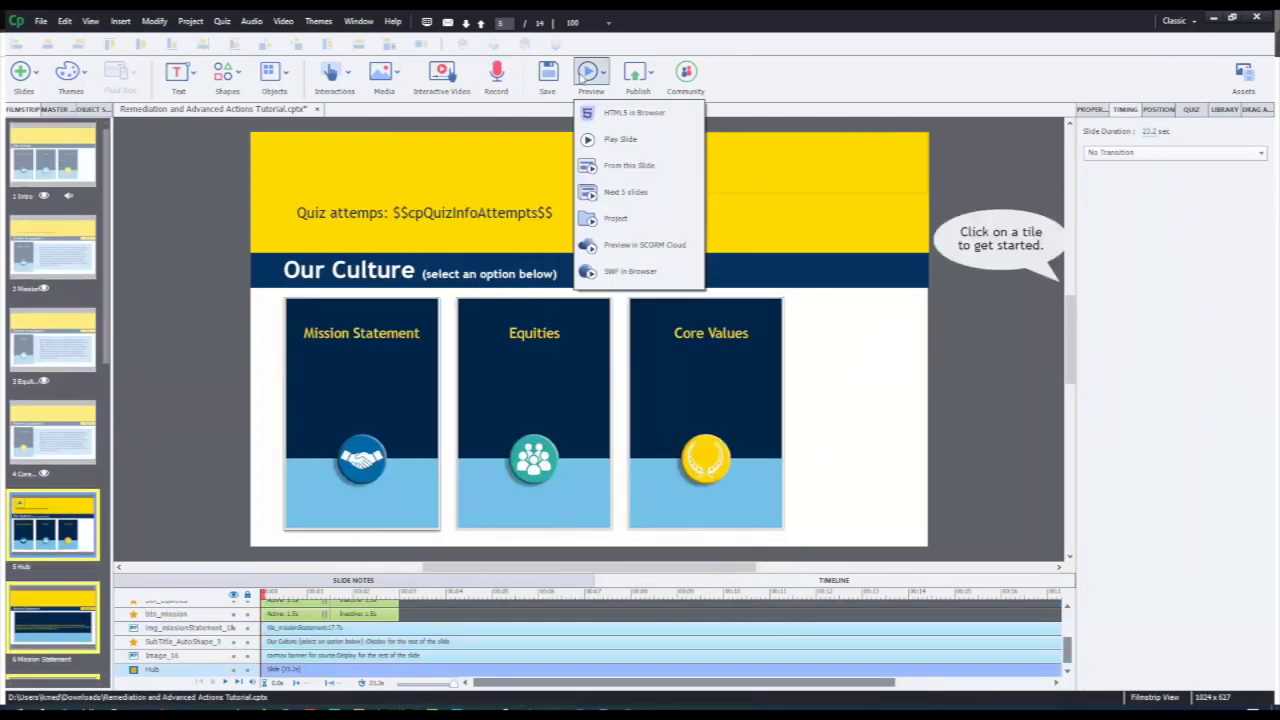
left_click(620, 112)
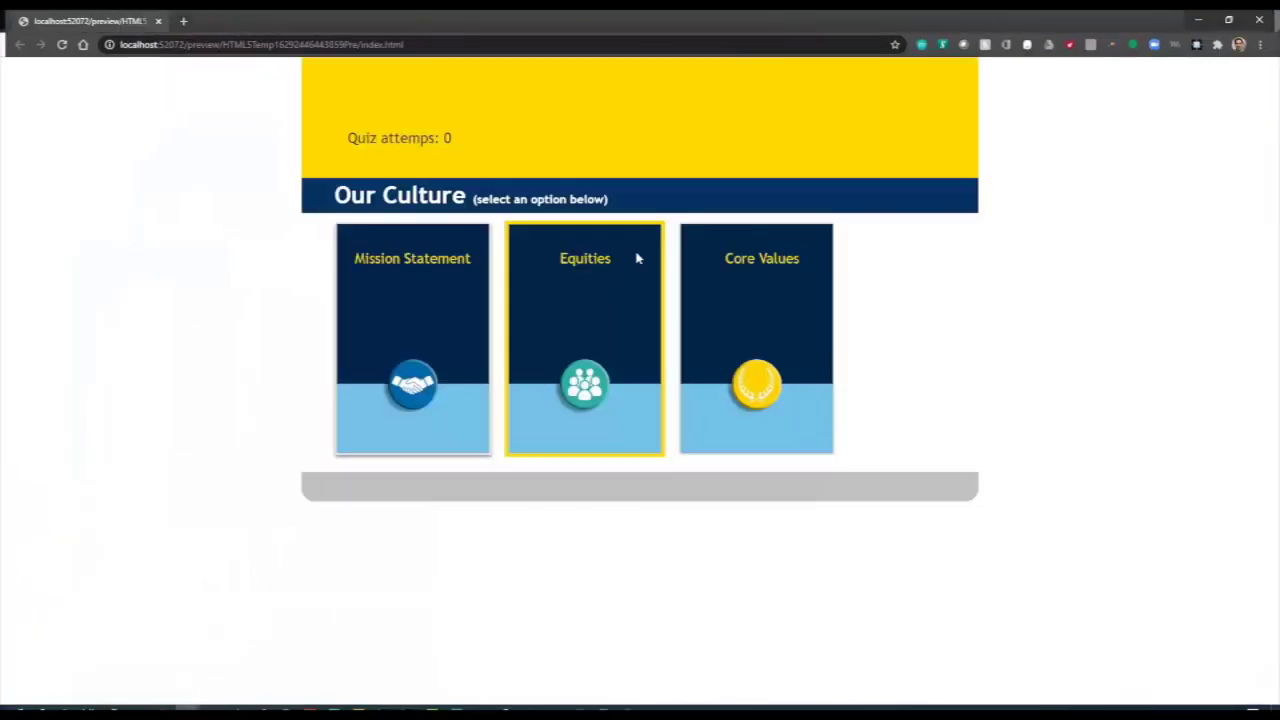
Visit the Mission Statement and Equities sections in the preview, continuing back to the Our Culture hub from each.
left_click(424, 313)
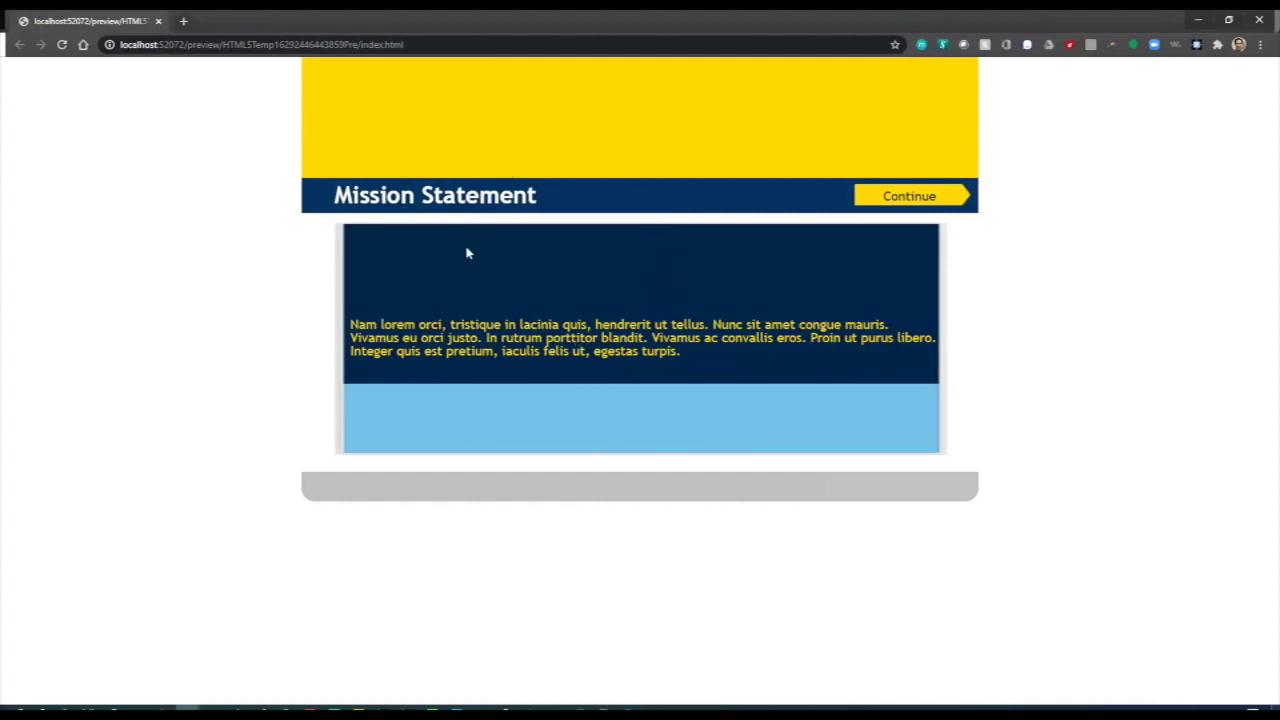
left_click(955, 204)
left_click(953, 200)
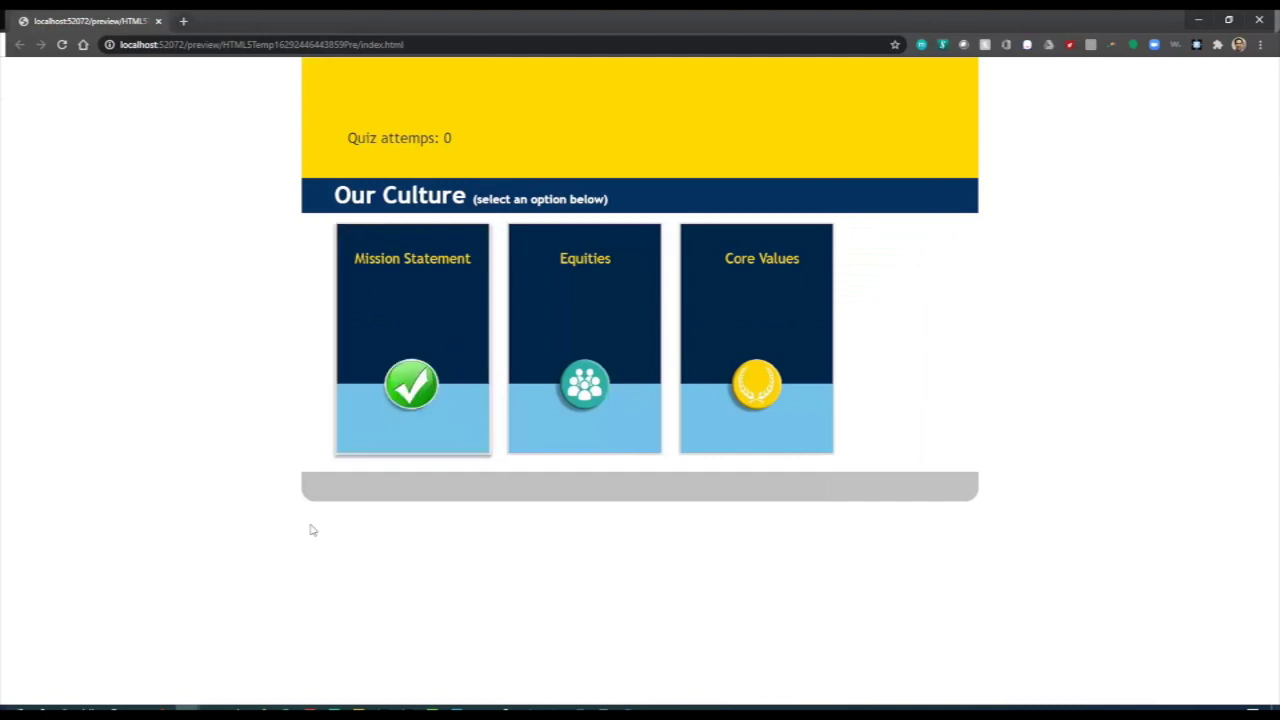
left_click(603, 397)
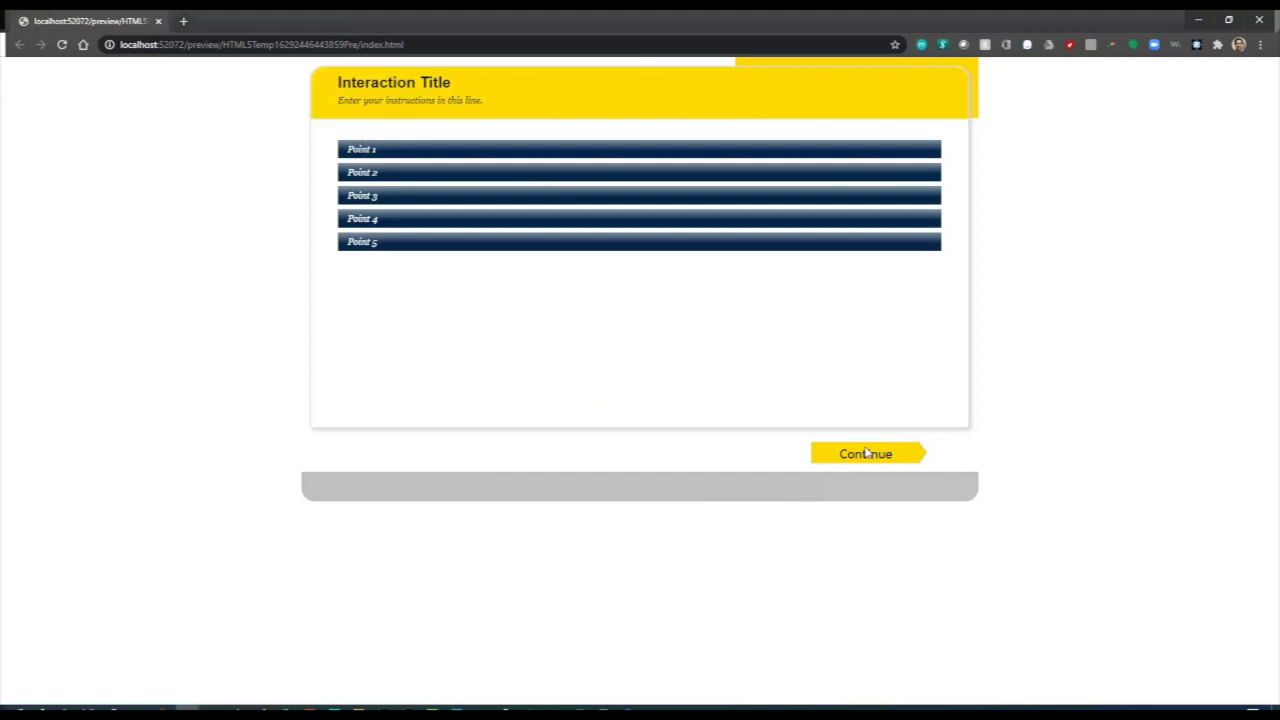
left_click(866, 454)
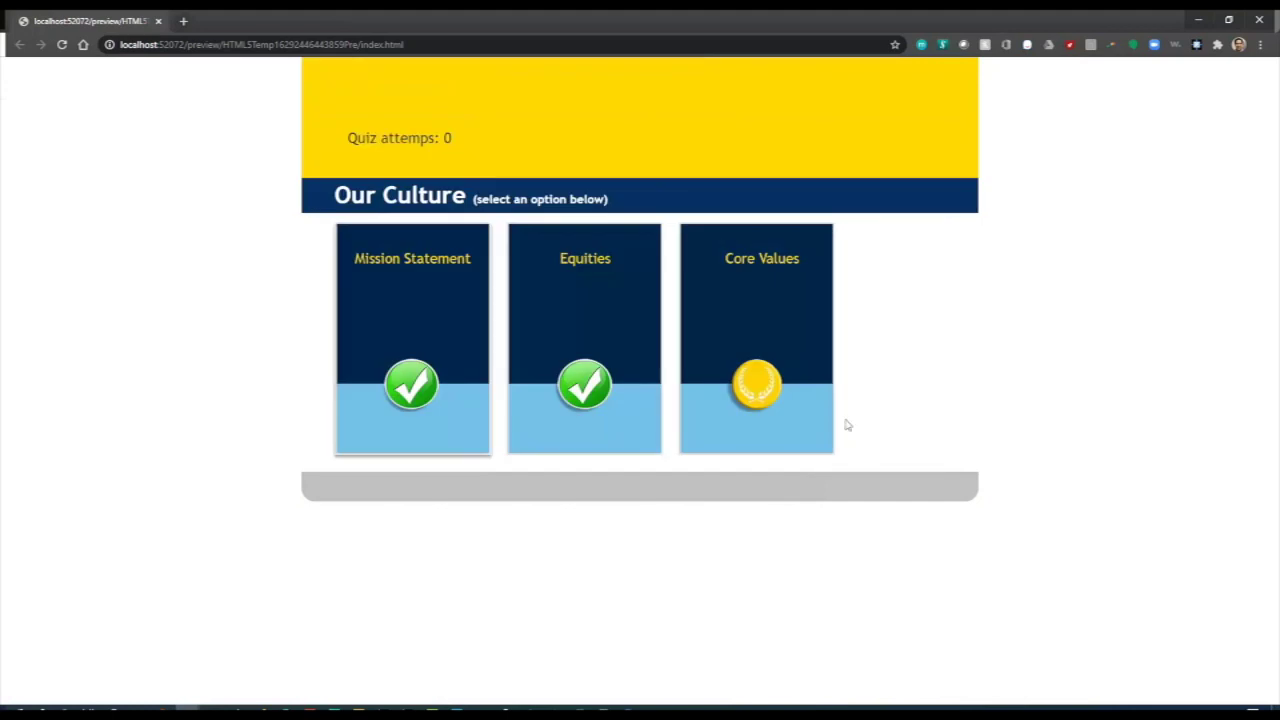
Visit the Core Values section in the preview, reveal all four Sample tiles and continue on.
left_click(758, 320)
left_click(785, 316)
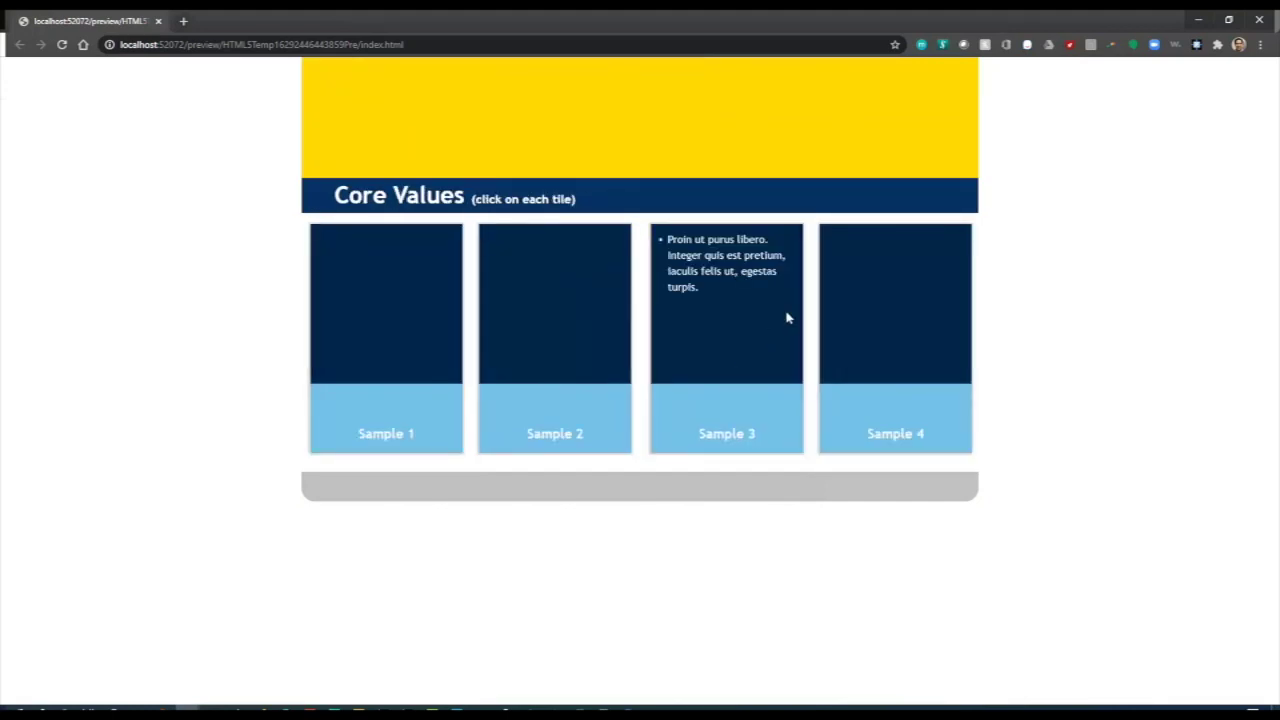
left_click(897, 336)
left_click(514, 323)
left_click(357, 331)
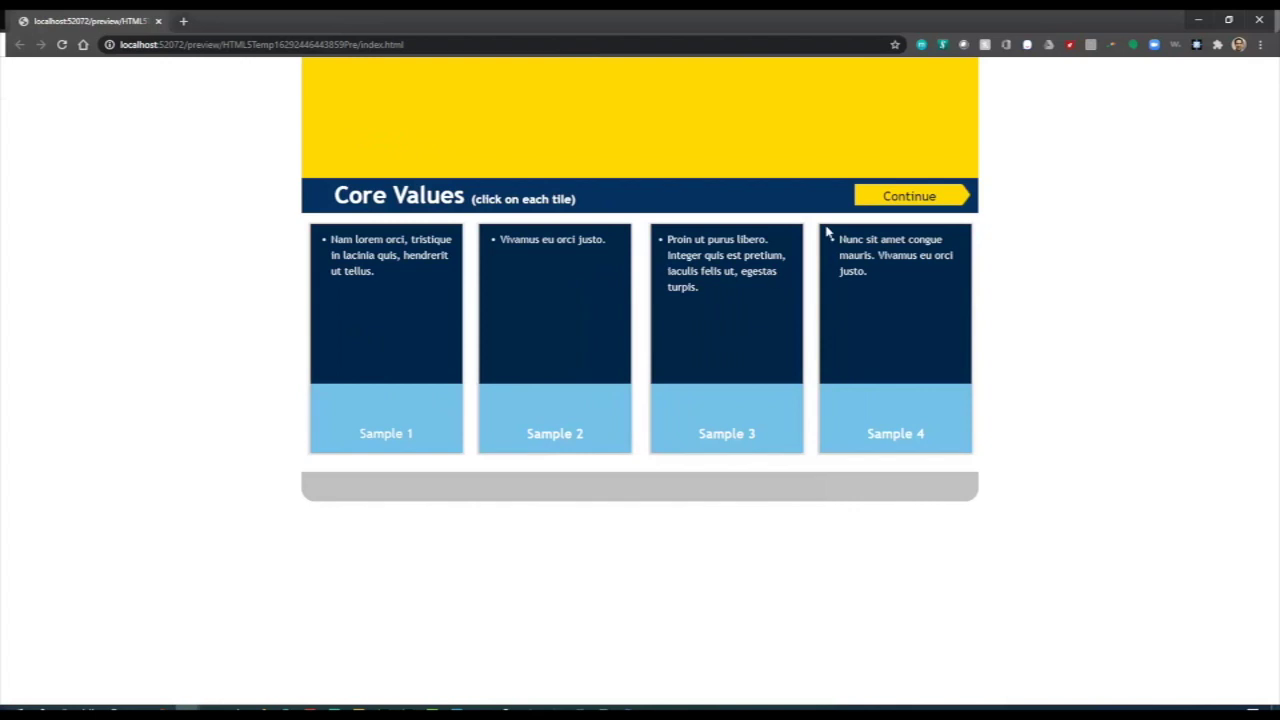
left_click(886, 199)
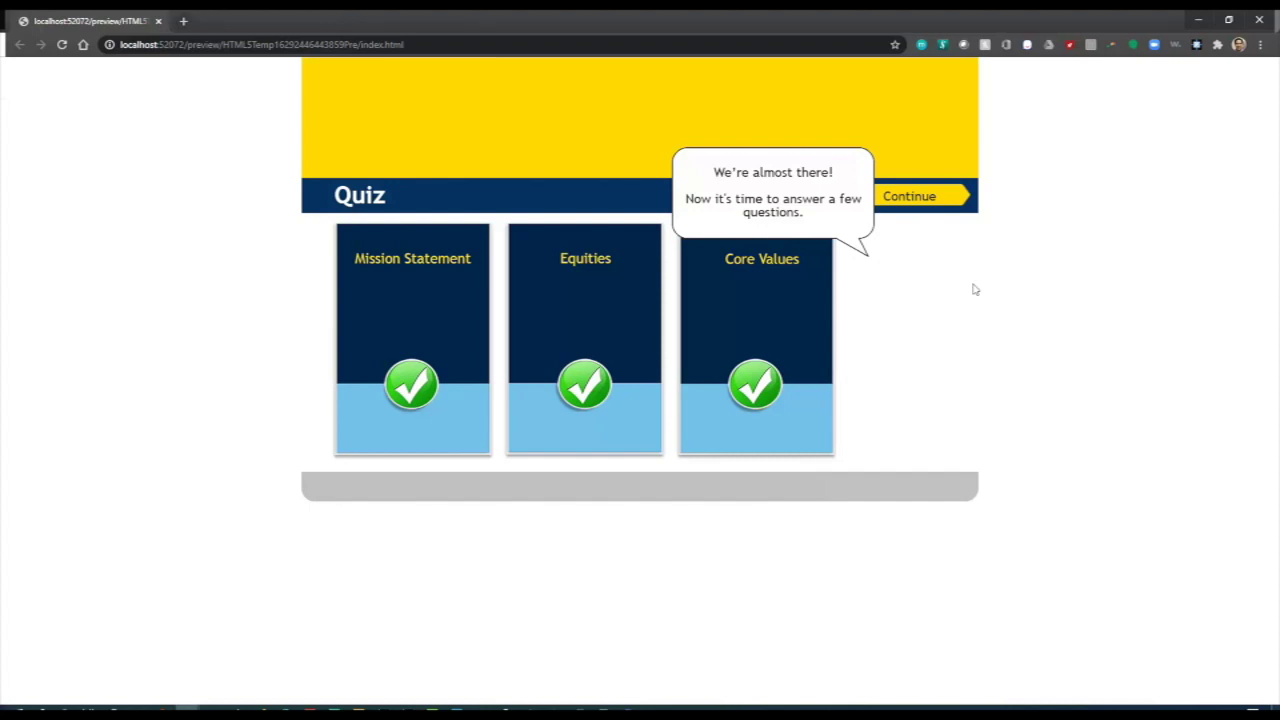
Start the quiz, submit answer B) Incorrect to the mission statement question, and return to the quiz from the content slide.
left_click(935, 199)
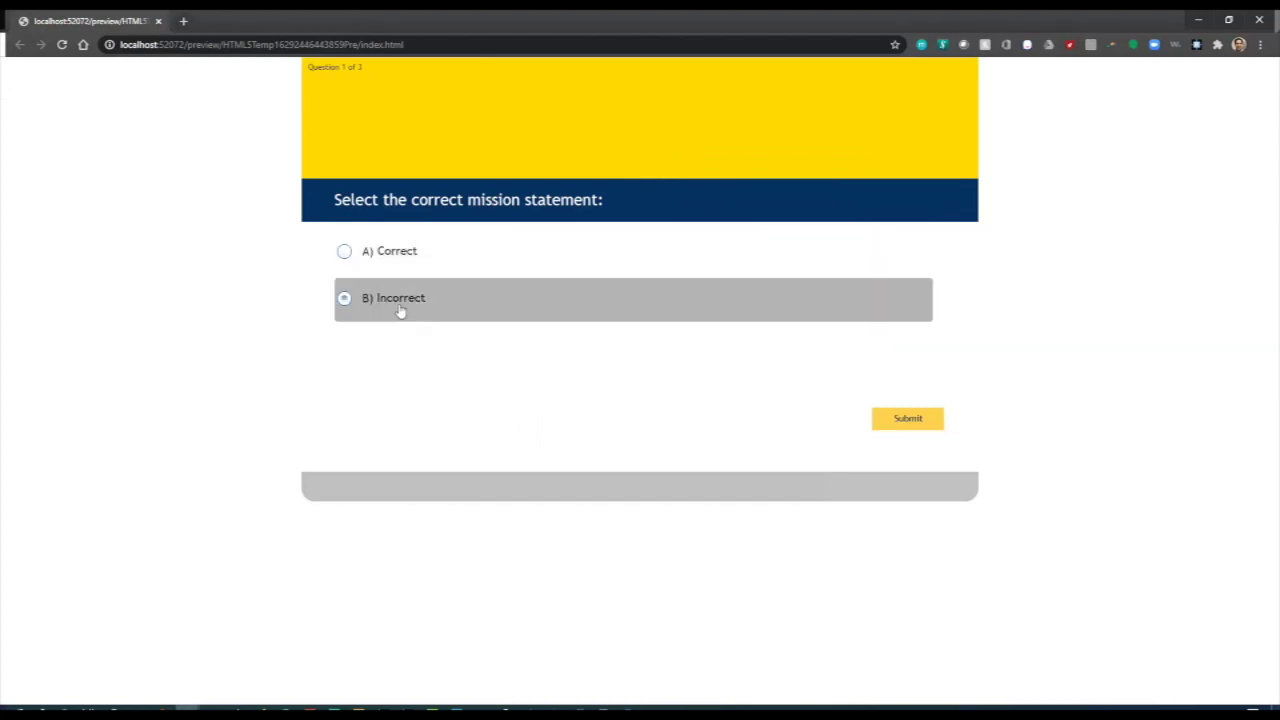
left_click(913, 424)
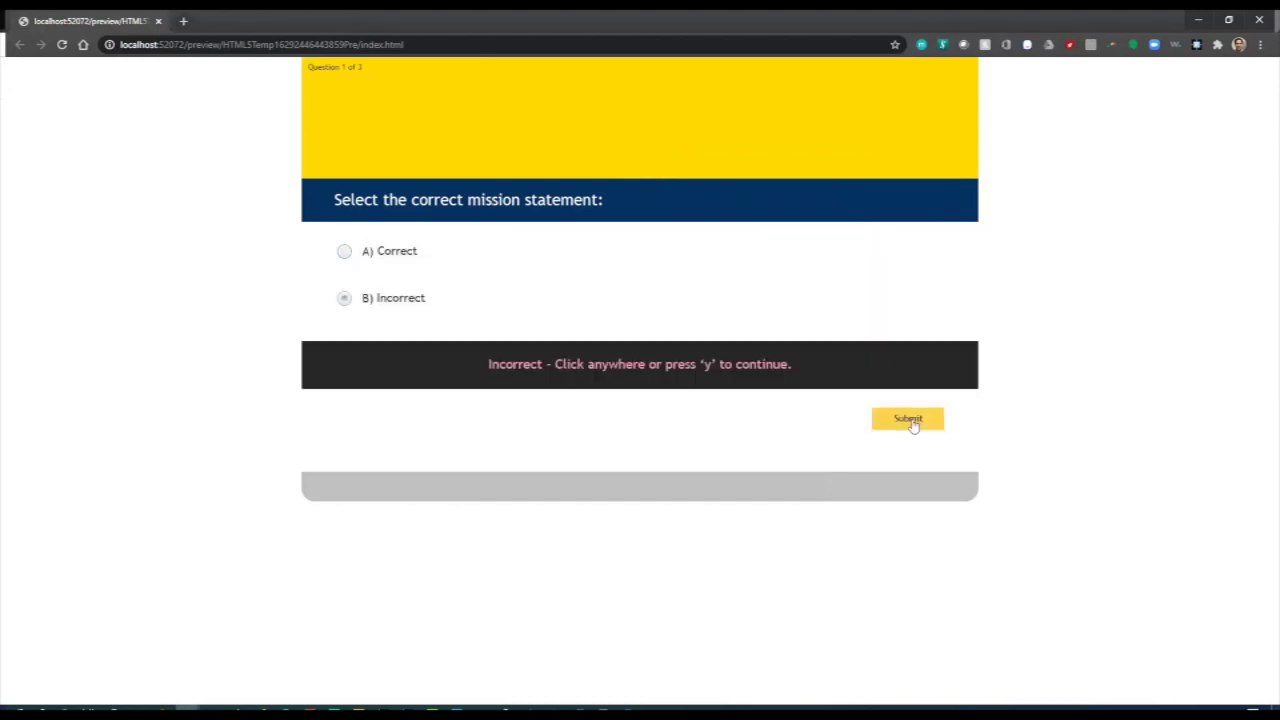
left_click(684, 427)
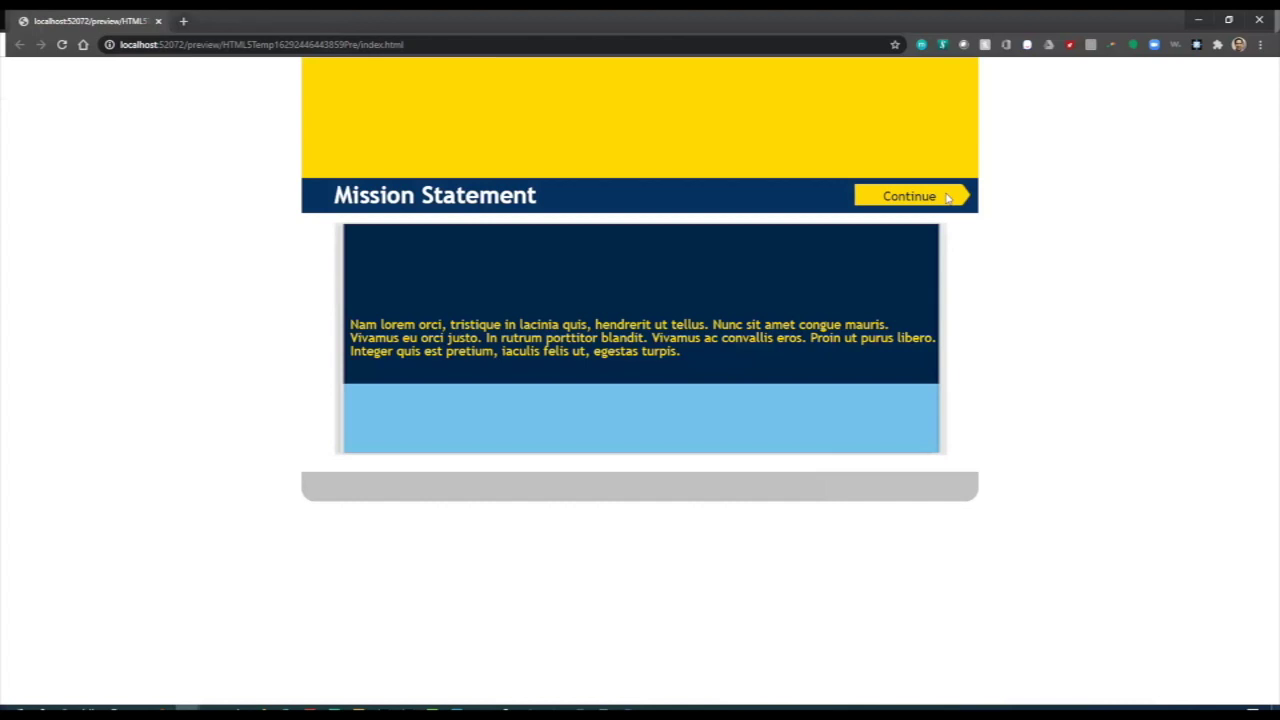
left_click(948, 197)
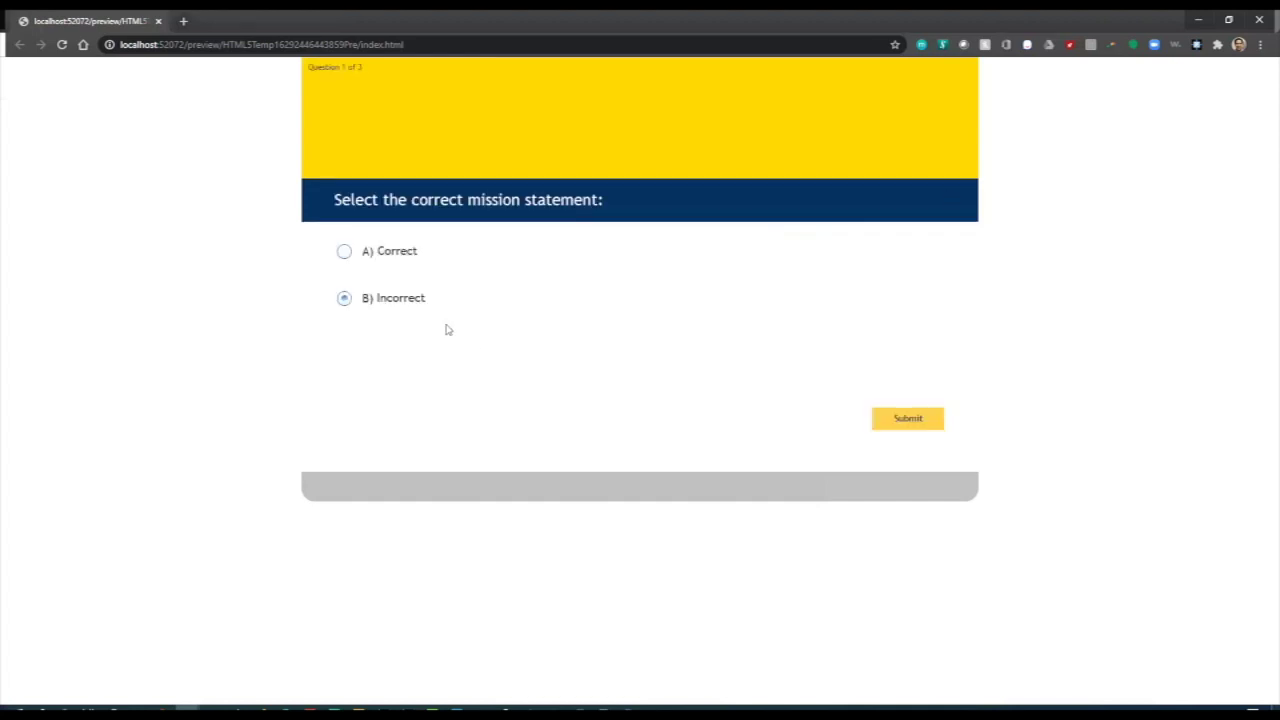
Submit the wrong answer B) to the mission statement question two more times, returning from the Mission Statement slide after each.
left_click(882, 422)
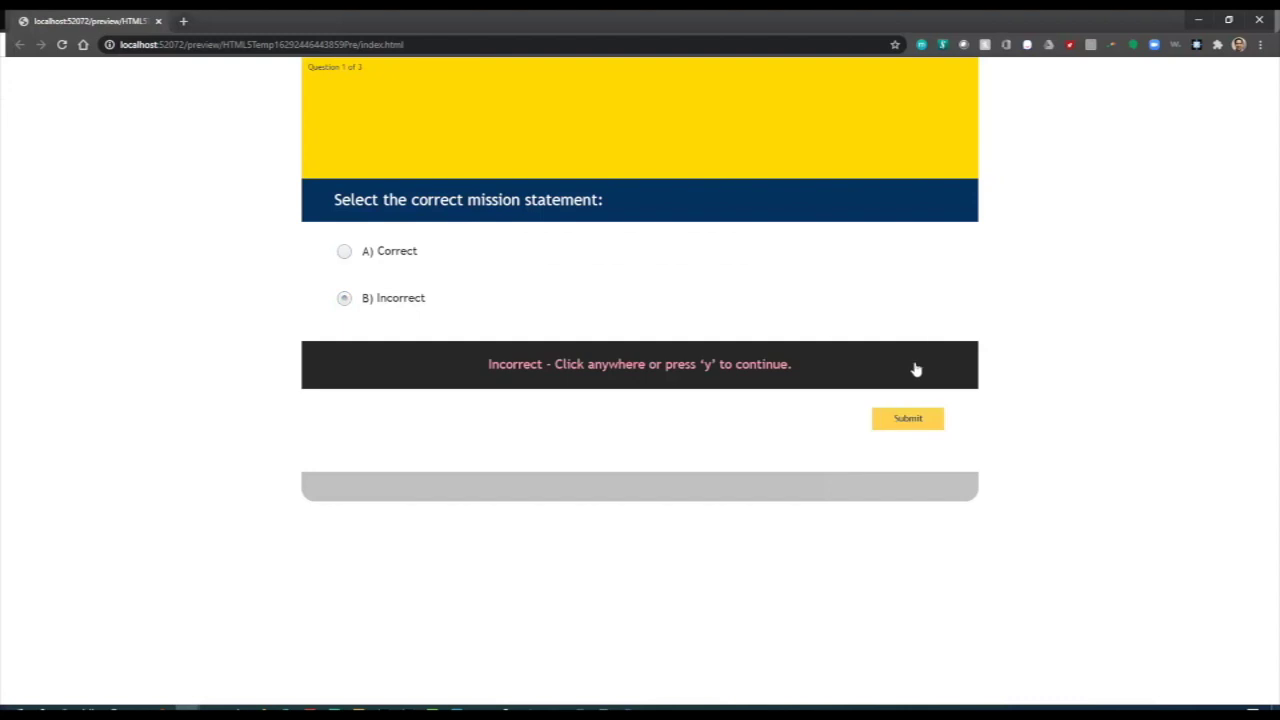
left_click(826, 272)
left_click(938, 185)
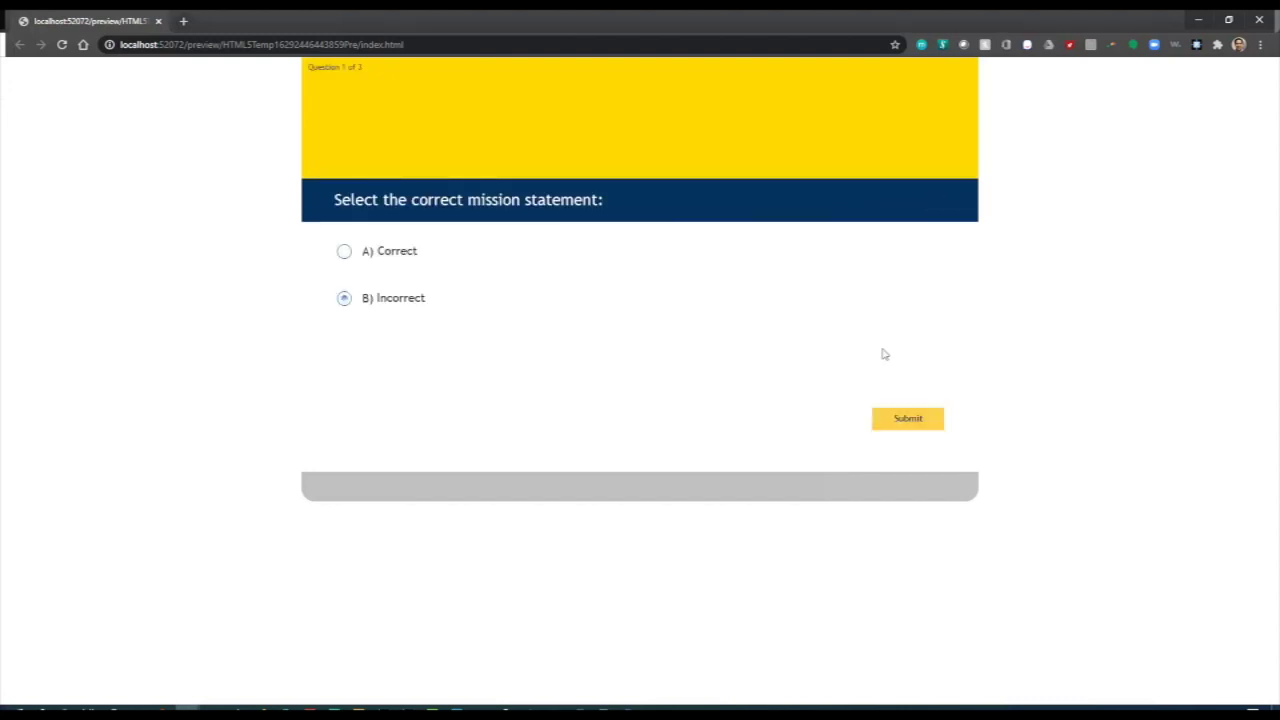
left_click(906, 420)
left_click(854, 274)
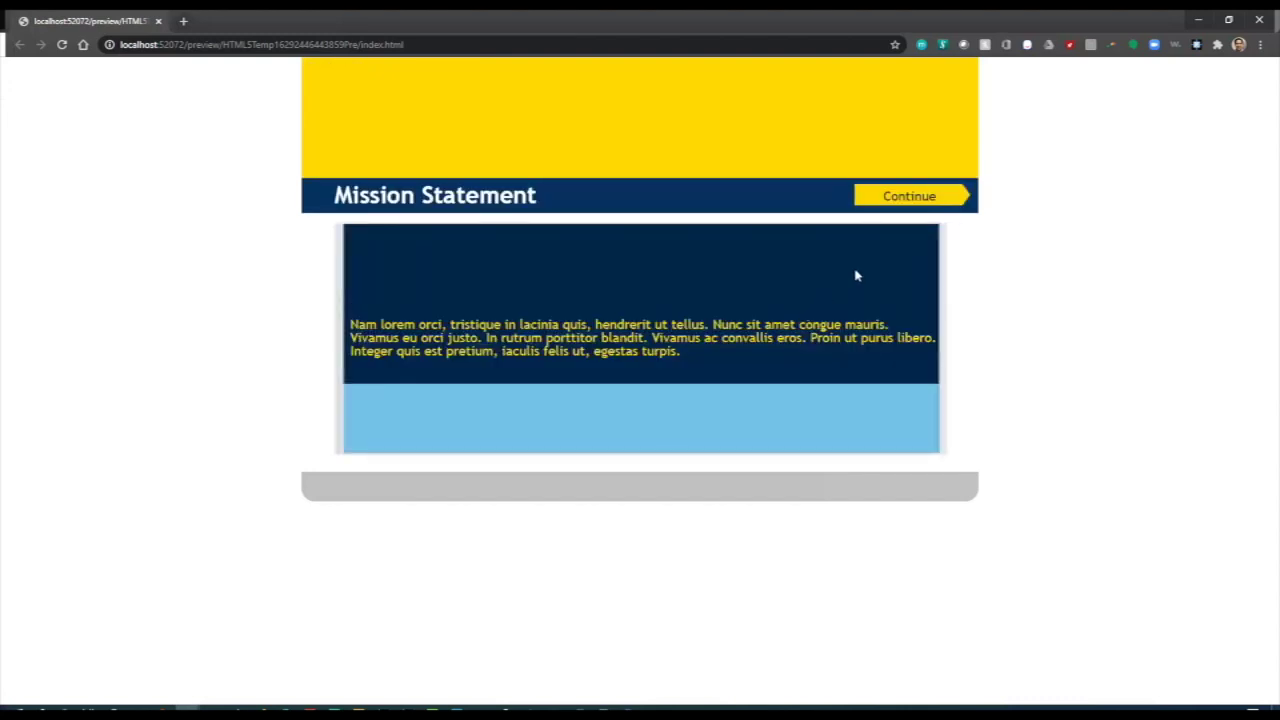
left_click(912, 196)
Answer the mission statement question with A) Correct, submit it and continue past the feedback.
left_click(397, 251)
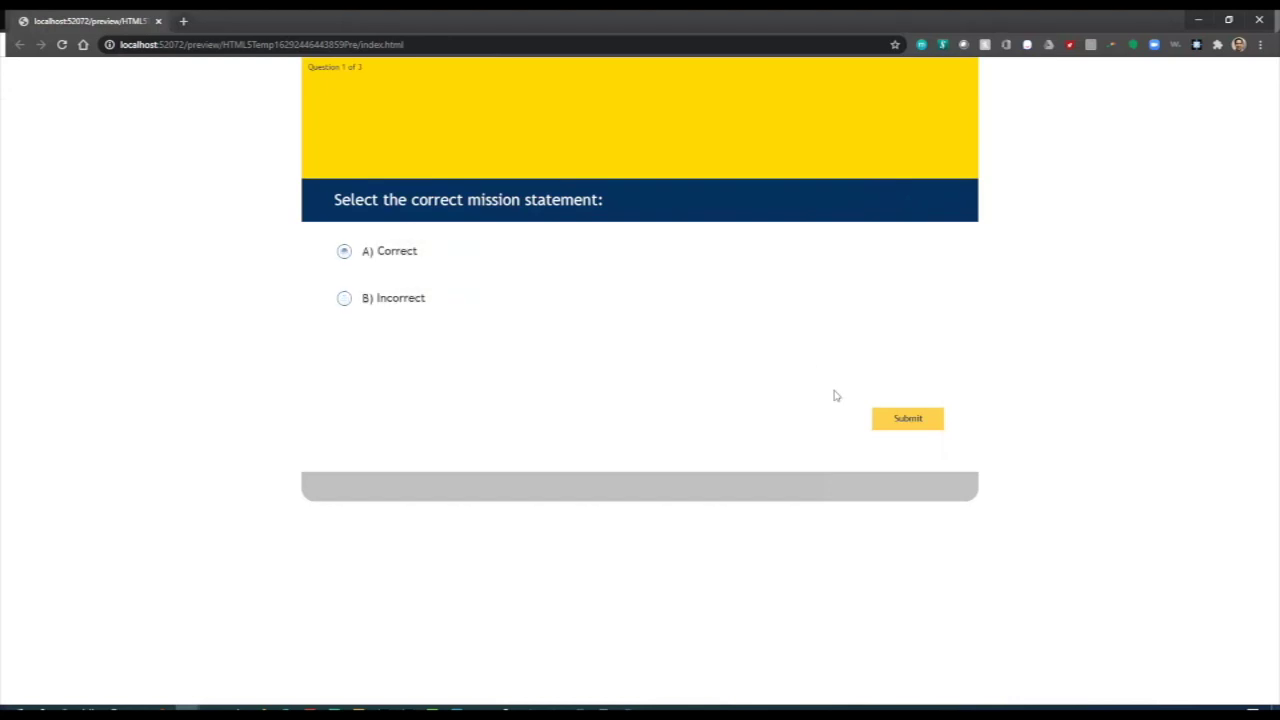
left_click(902, 423)
left_click(684, 419)
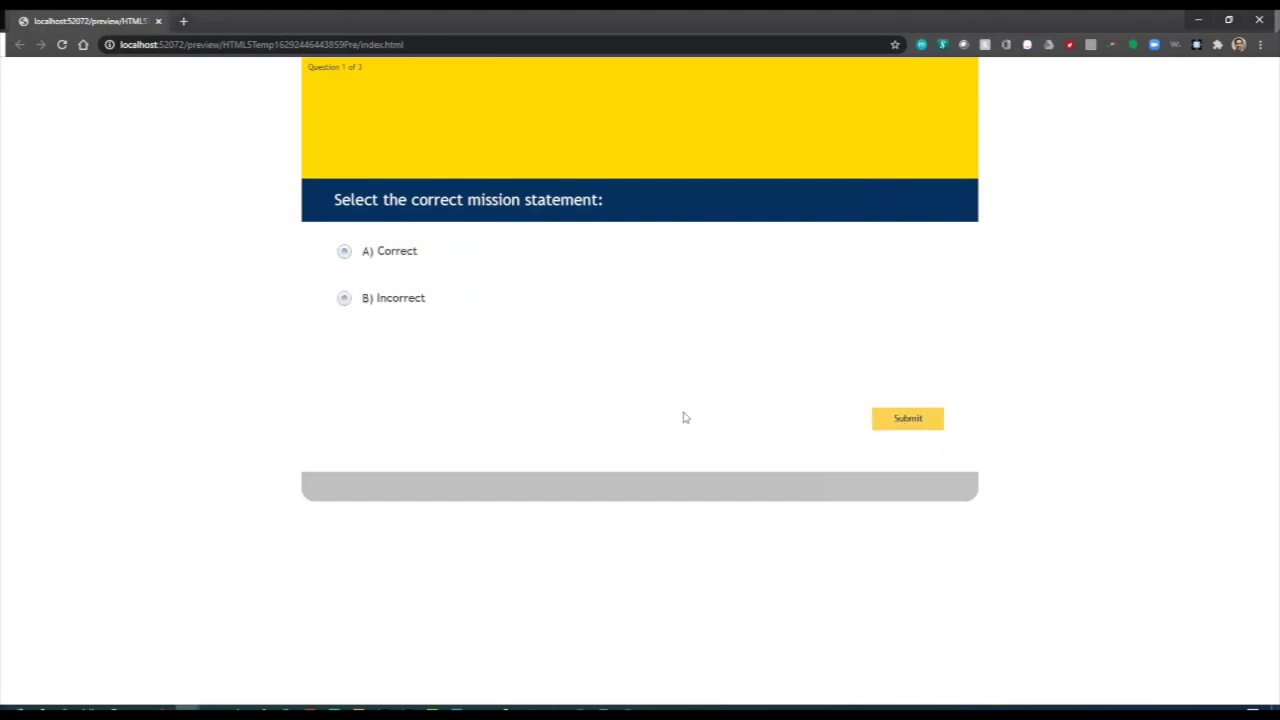